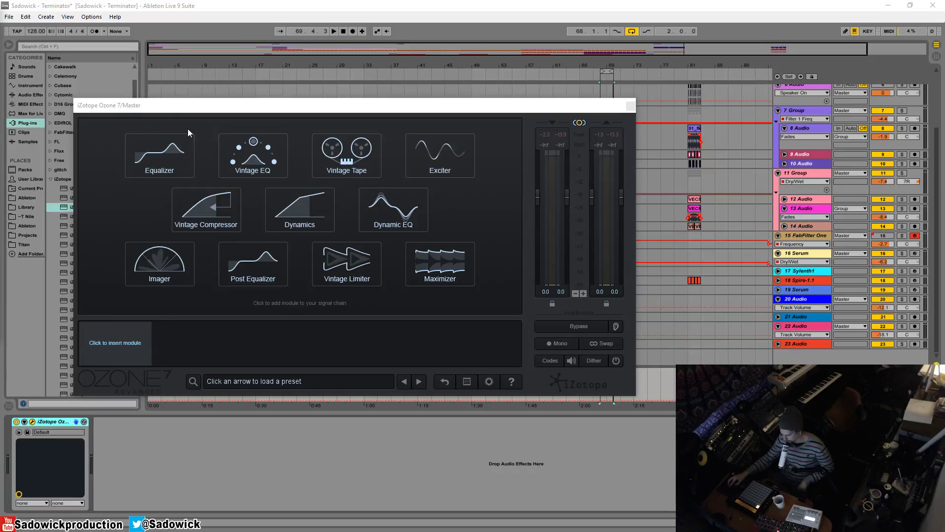
# Step: Load the Equalizer module and review Band 2 and Band 1, a 100 Hz Low Shelf
pyautogui.click(159, 154)
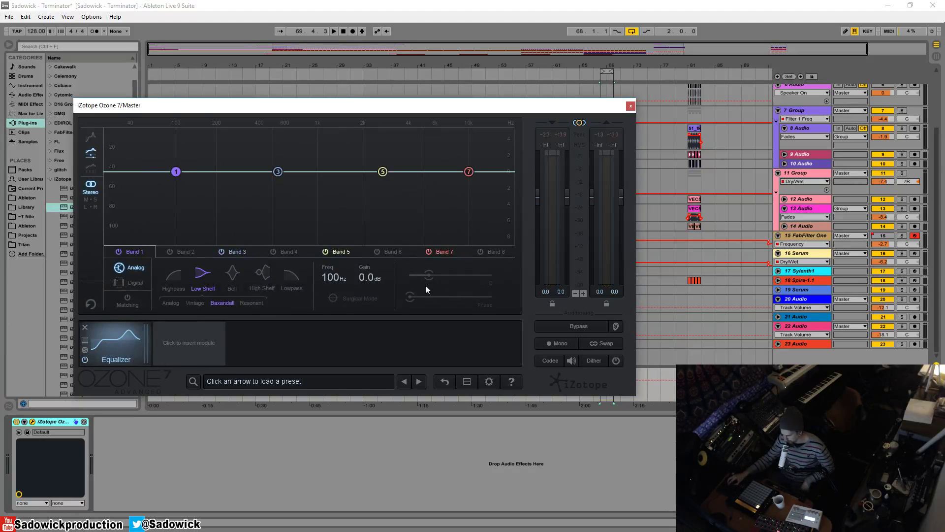
pyautogui.click(178, 250)
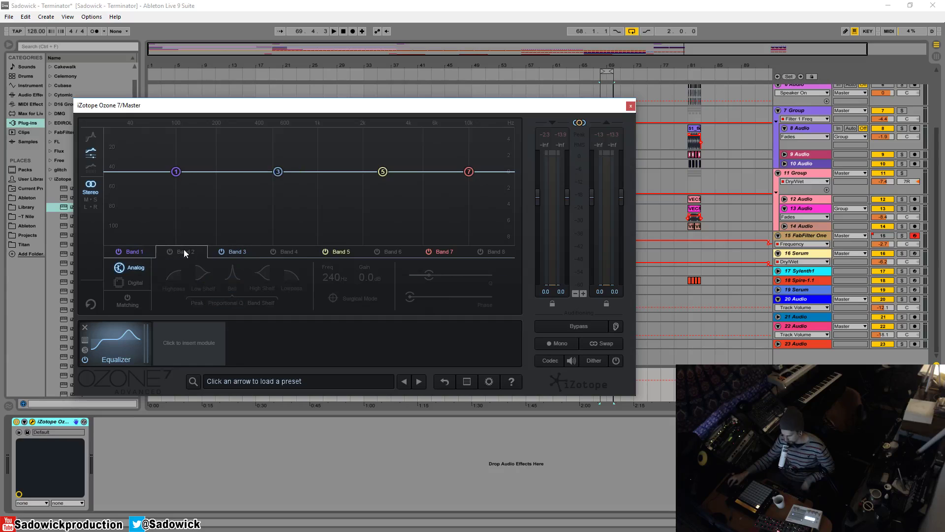
pyautogui.click(129, 252)
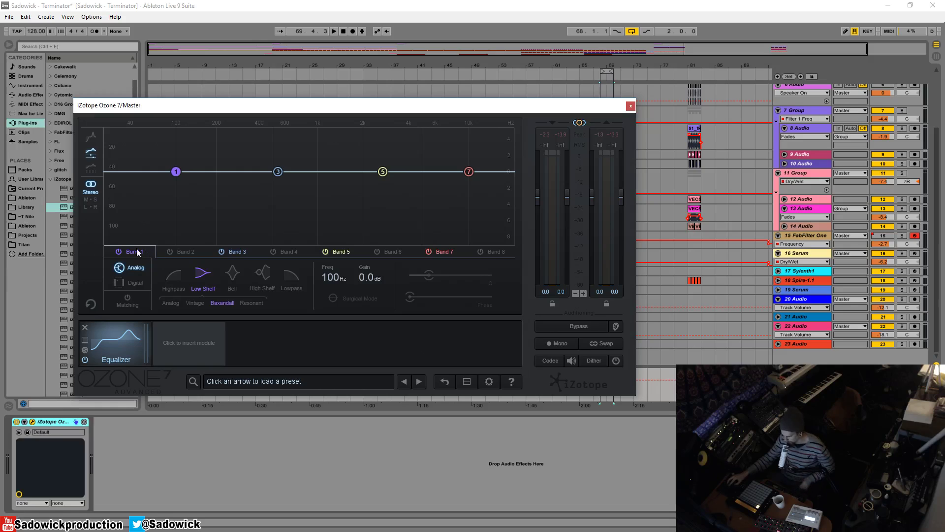
# Step: Switch off EQ bands 1, 3, 5 and 7
pyautogui.click(118, 252)
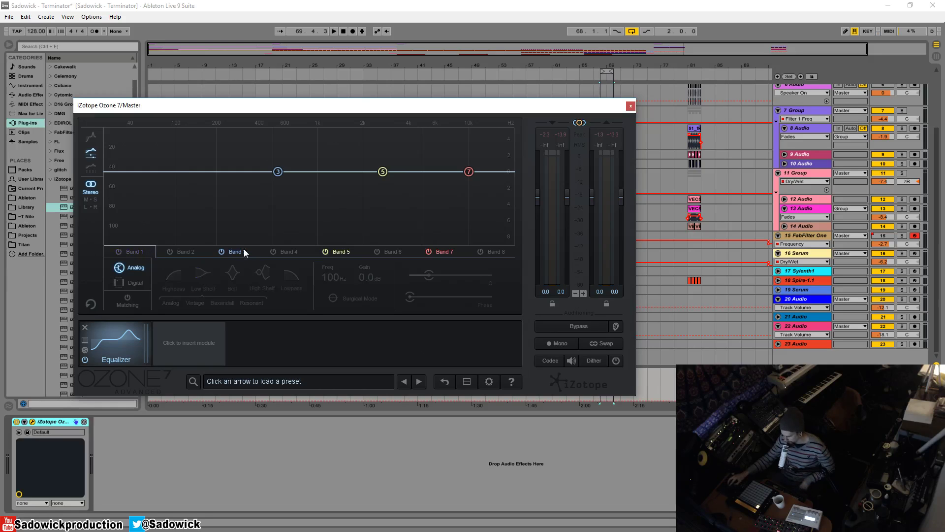
pyautogui.click(222, 252)
pyautogui.click(325, 252)
pyautogui.click(429, 252)
# Step: Re-enable band 3, try moving its bell, then reset it to a flat 540 Hz bell
pyautogui.click(233, 251)
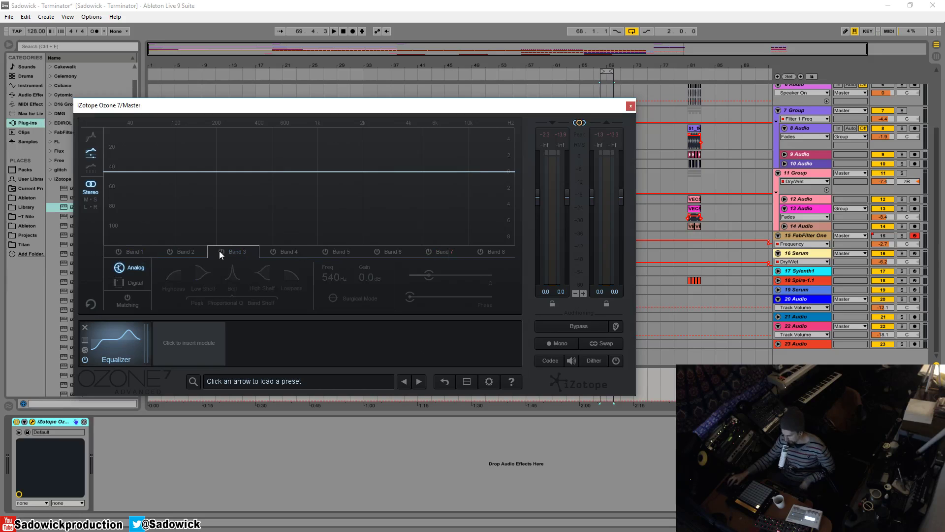
pyautogui.click(222, 252)
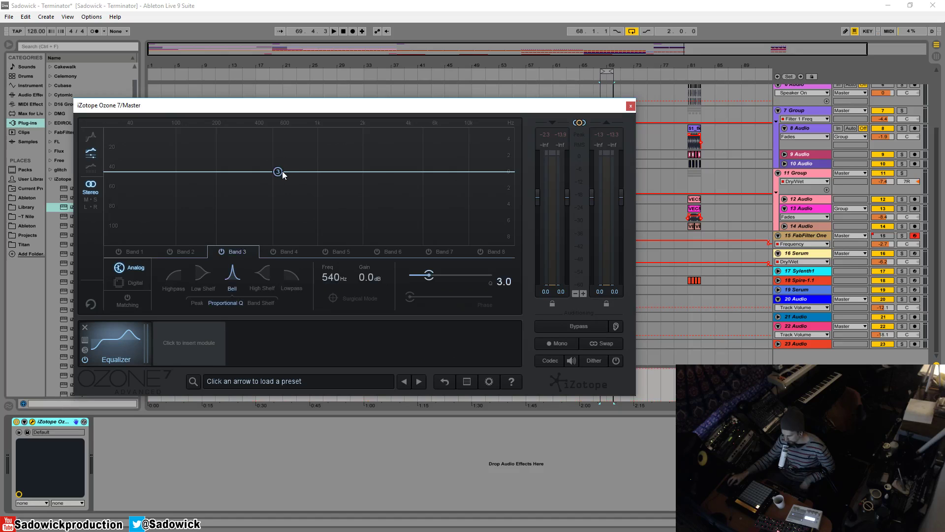
pyautogui.moveTo(277, 171); pyautogui.dragTo(300, 181)
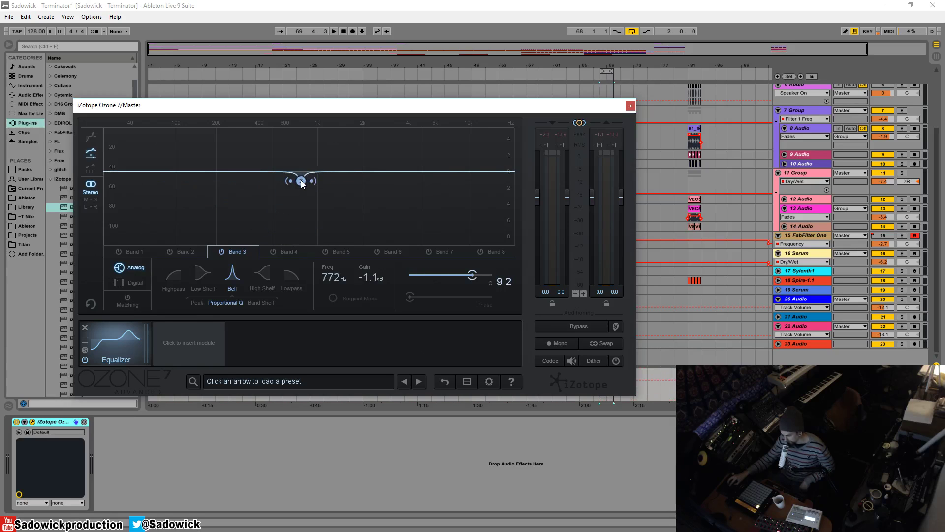
pyautogui.doubleClick(300, 180)
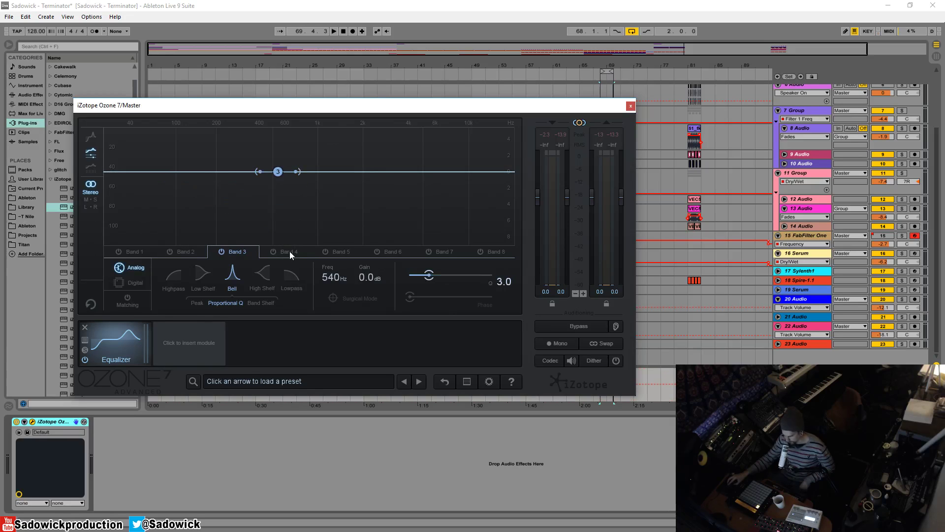
# Step: Try band 3 as a low-pass filter with a higher cutoff and audition it
pyautogui.click(291, 276)
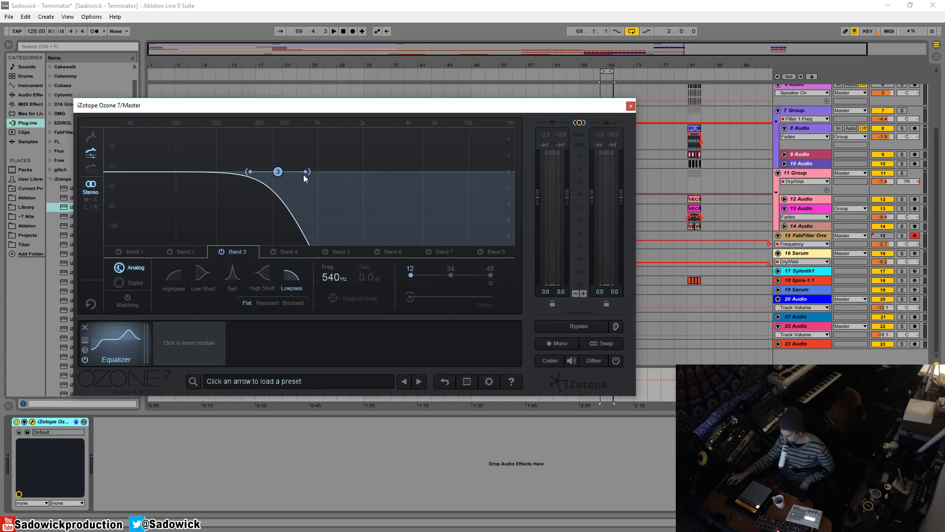
pyautogui.moveTo(278, 171); pyautogui.dragTo(223, 195)
pyautogui.press('space')
pyautogui.press('space')
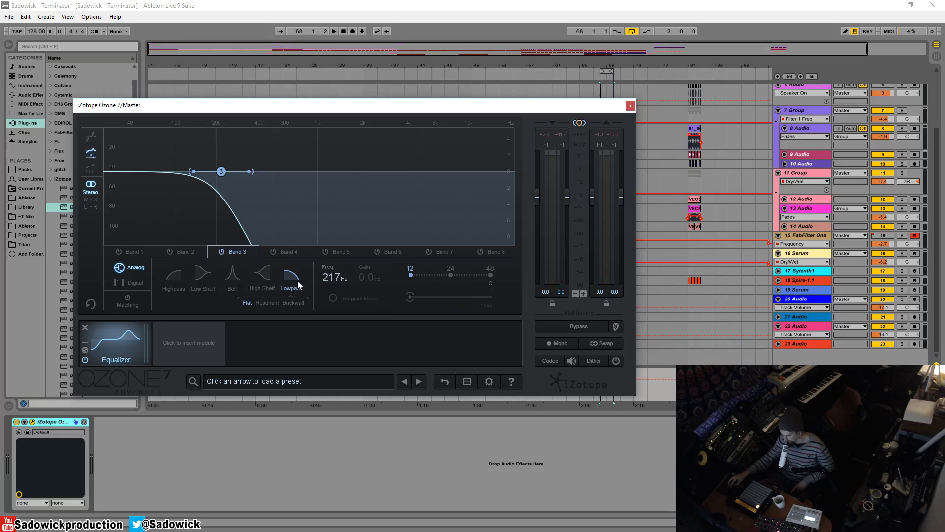
# Step: Make band 3 a high-pass filter with its cutoff near 789 Hz and audition it
pyautogui.click(174, 276)
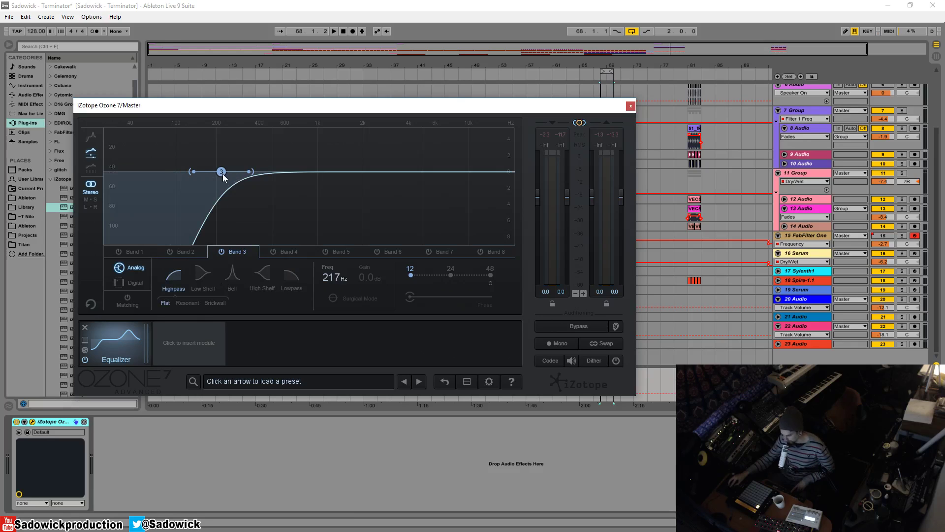
pyautogui.moveTo(221, 171); pyautogui.dragTo(299, 172)
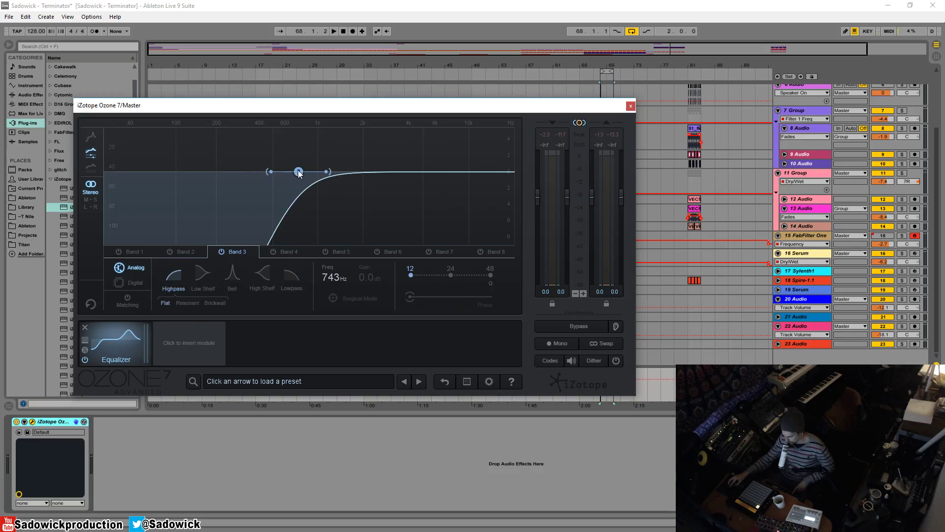
pyautogui.moveTo(298, 172)
pyautogui.mouseDown()
pyautogui.moveTo(283, 172)
pyautogui.moveTo(366, 172)
pyautogui.moveTo(286, 172)
pyautogui.moveTo(343, 177)
pyautogui.mouseUp()
pyautogui.press('space')
# Step: Switch band 3 to a Lowpass filter at about 1.42 kHz
pyautogui.click(292, 276)
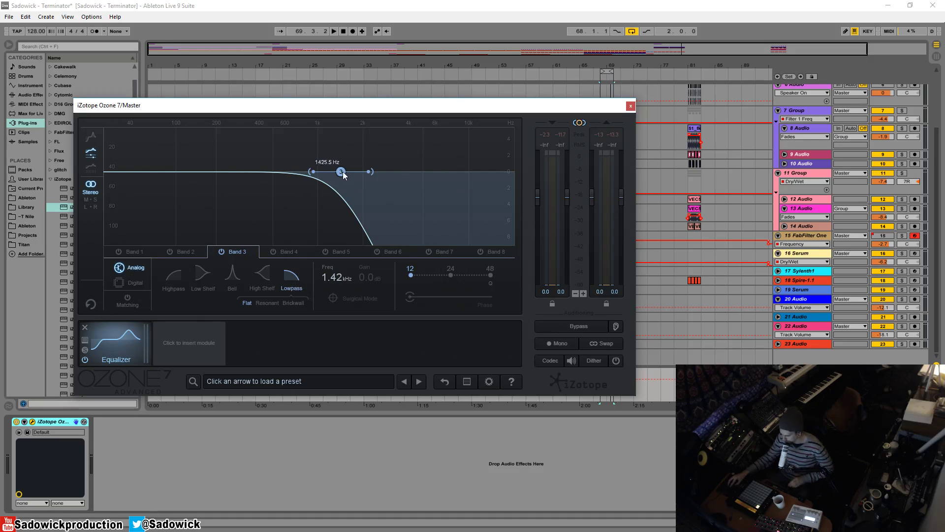
# Step: Lower band 3's low-pass cutoff to 885 Hz and audition it
pyautogui.moveTo(341, 172); pyautogui.dragTo(310, 172)
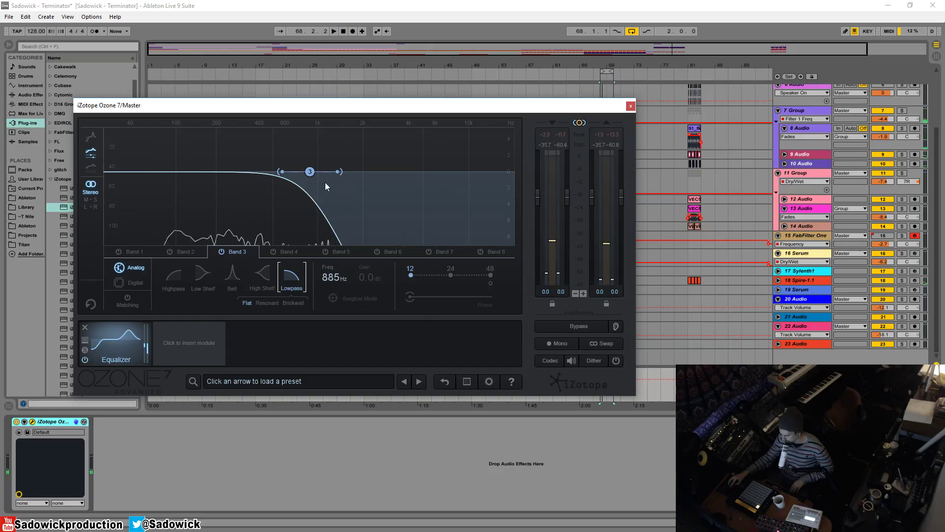
pyautogui.click(309, 173)
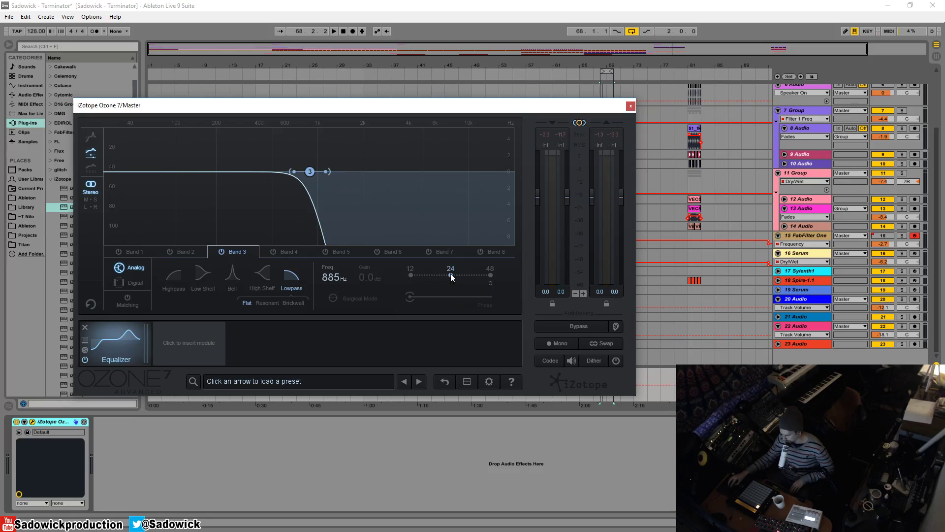
pyautogui.press('space')
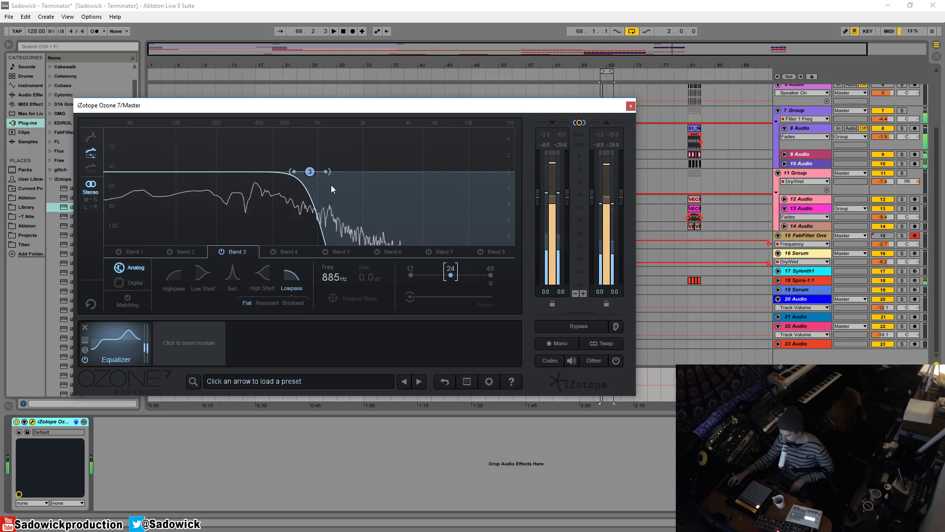
pyautogui.press('space')
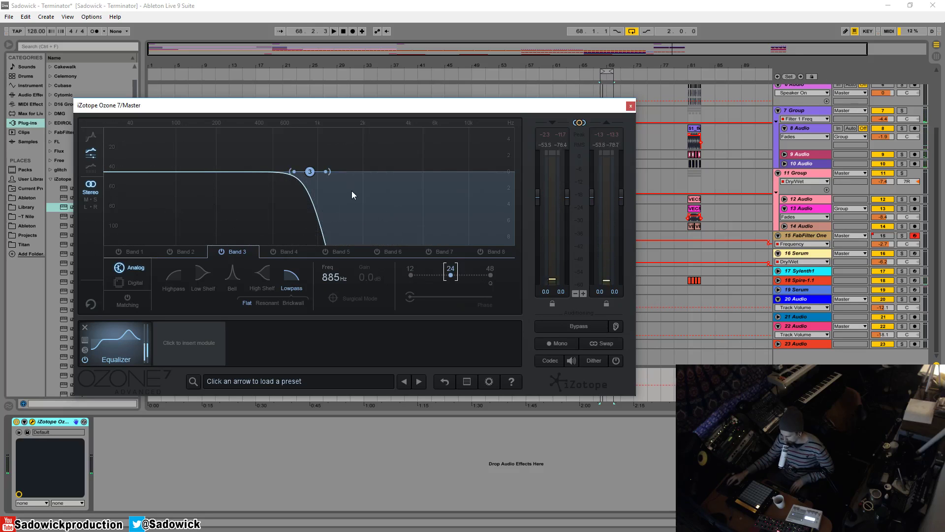
# Step: Steepen the low-pass slope to 48 and audition the sharper roll-off
pyautogui.click(491, 275)
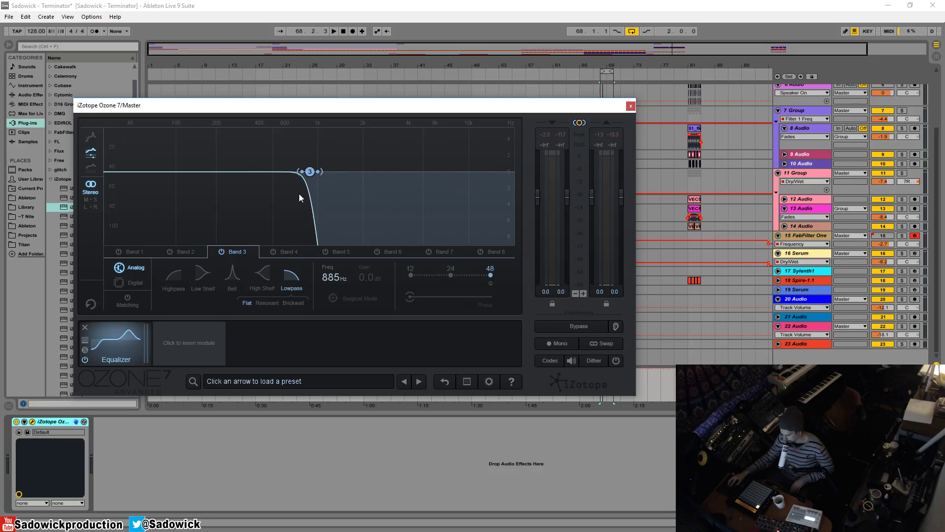
pyautogui.press('space')
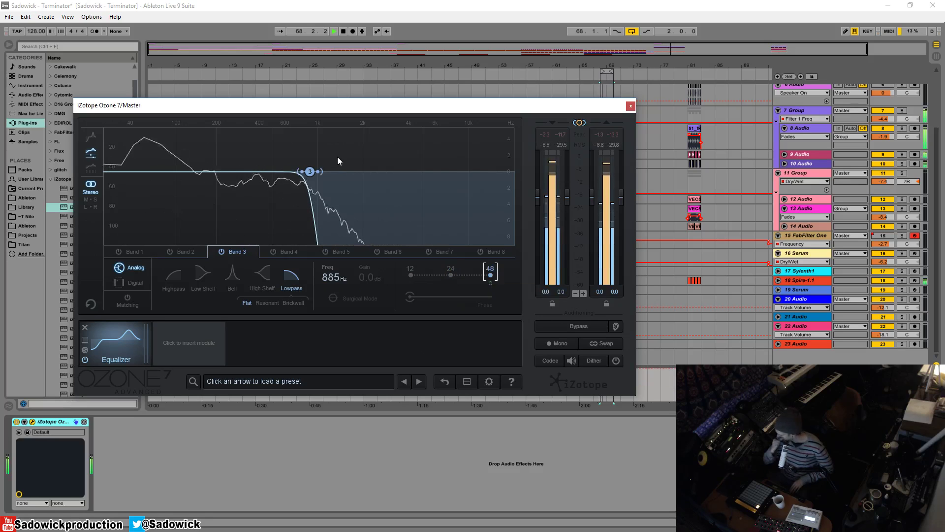
pyautogui.press('space')
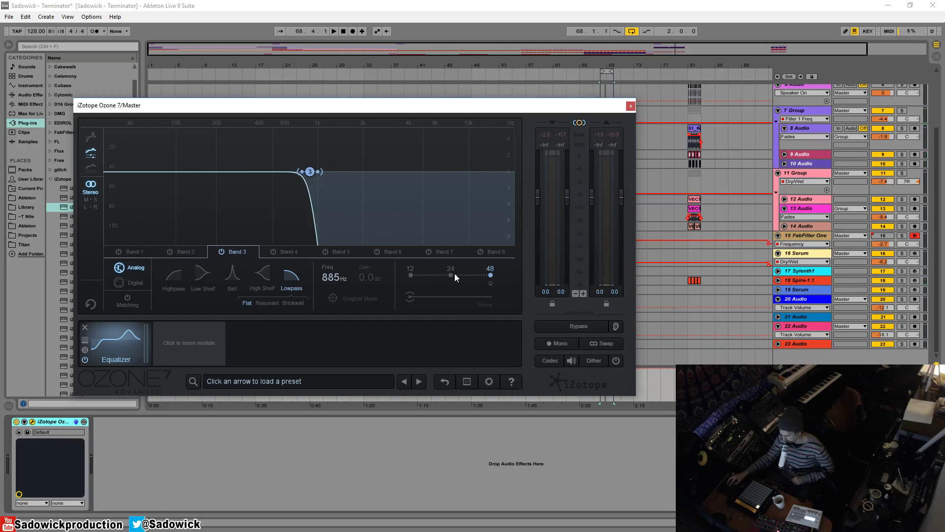
# Step: Make band 3 a high-pass filter with the cutoff entered as 30 Hz
pyautogui.moveTo(454, 273); pyautogui.dragTo(411, 275)
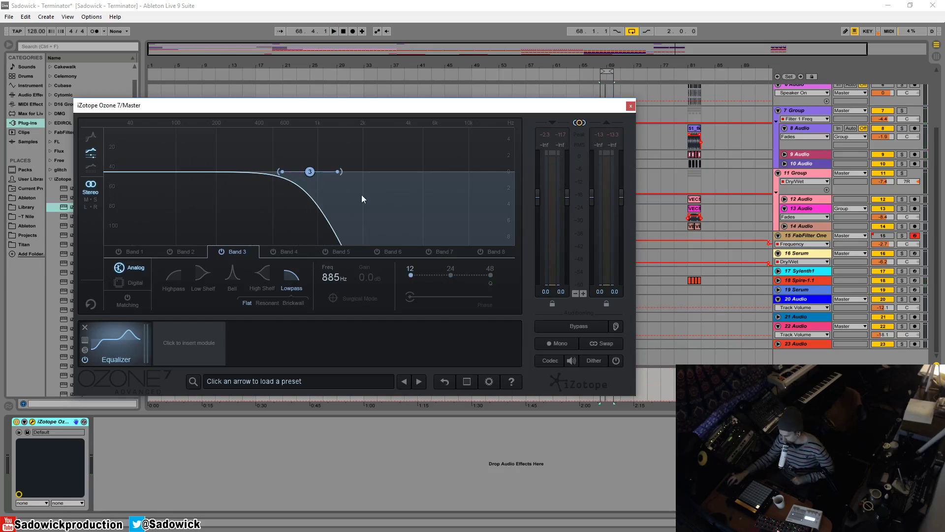
pyautogui.click(176, 272)
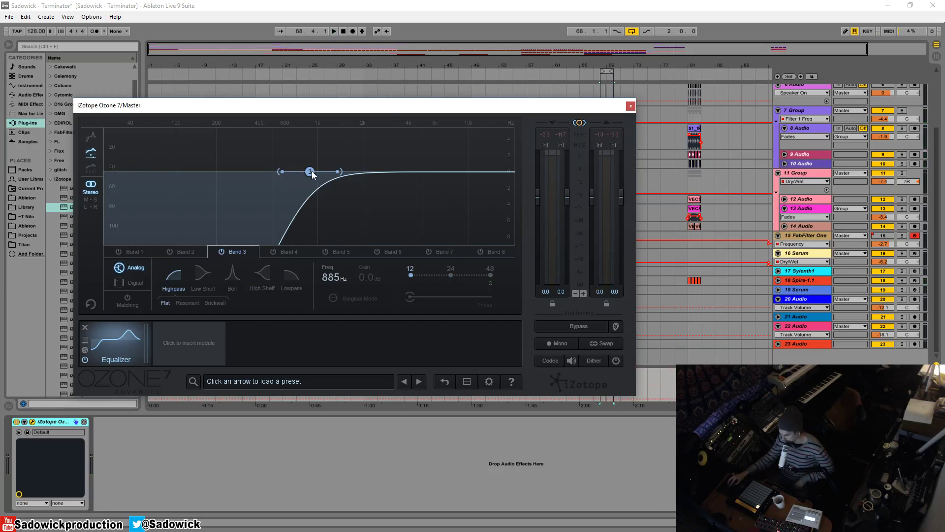
pyautogui.moveTo(311, 170); pyautogui.dragTo(137, 164)
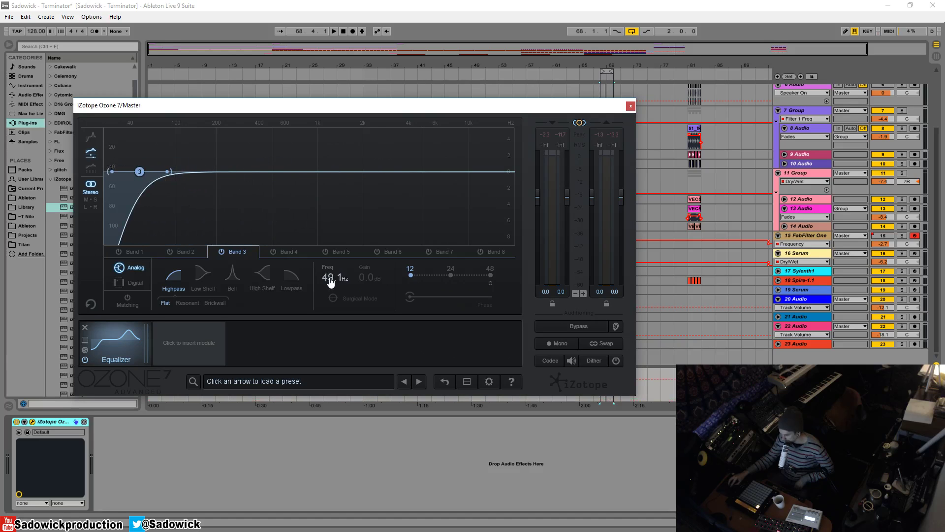
pyautogui.doubleClick(330, 280)
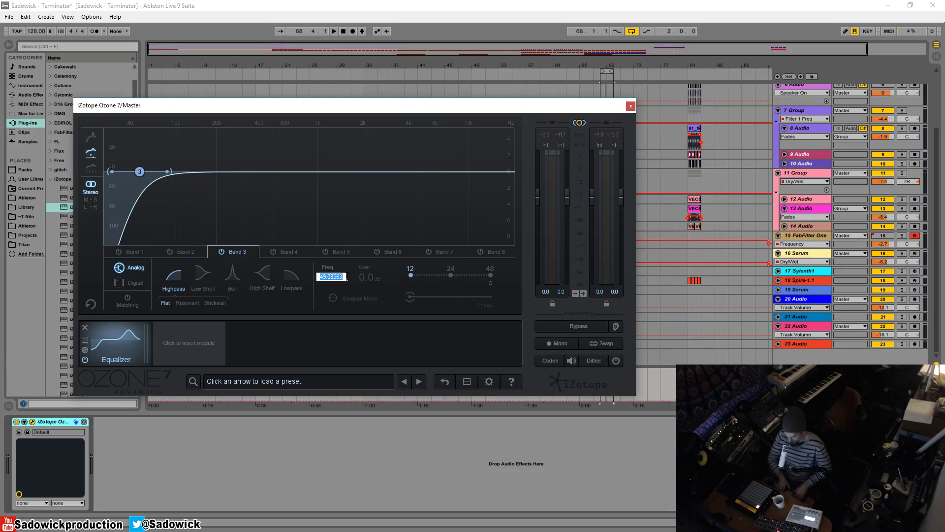
pyautogui.write('30')
pyautogui.press('Return')
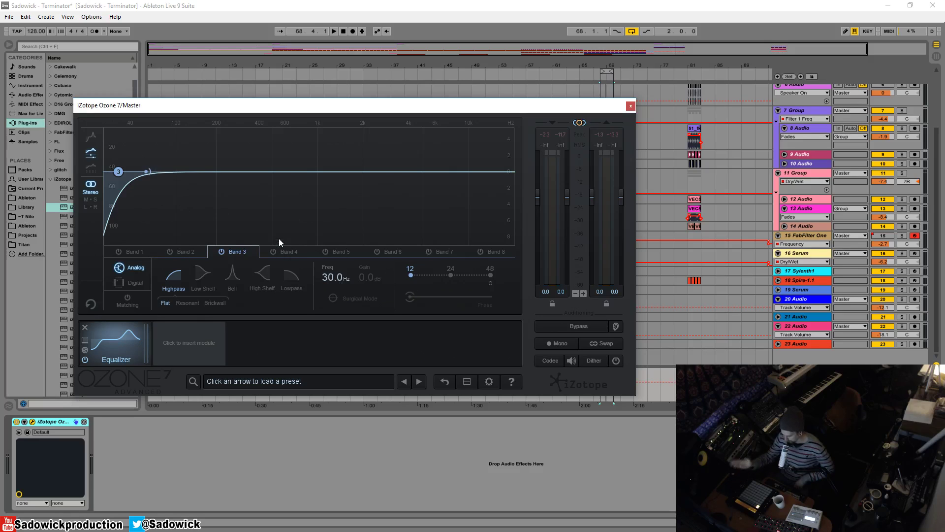
# Step: Steepen the high-pass slope through 24 to 48 and audition it
pyautogui.click(450, 275)
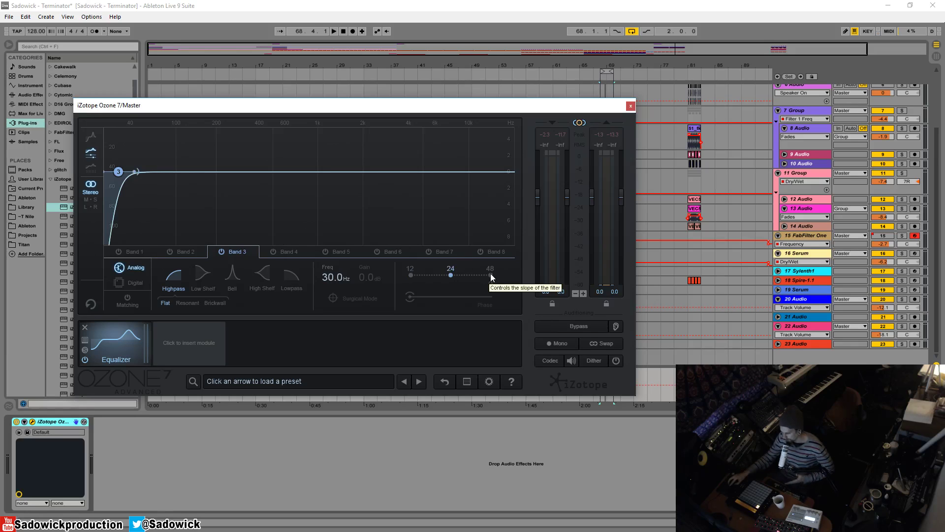
pyautogui.click(491, 274)
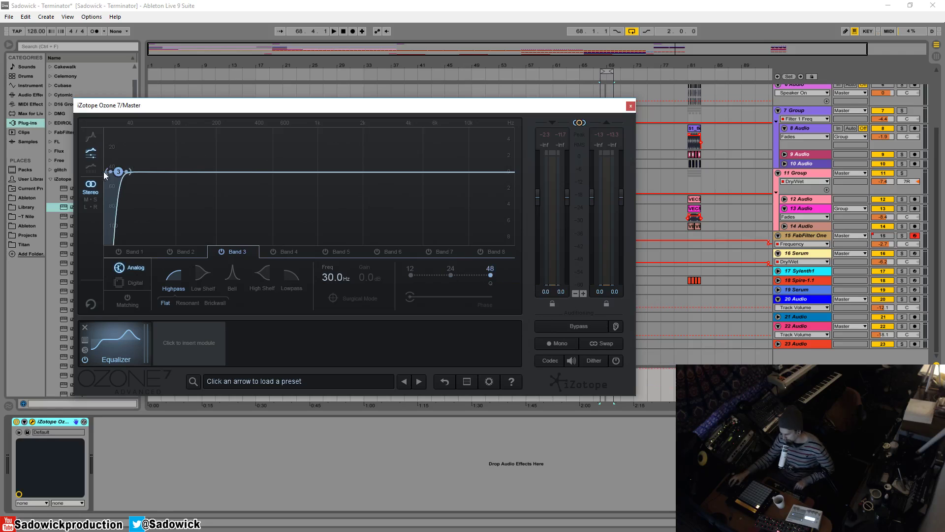
pyautogui.press('space')
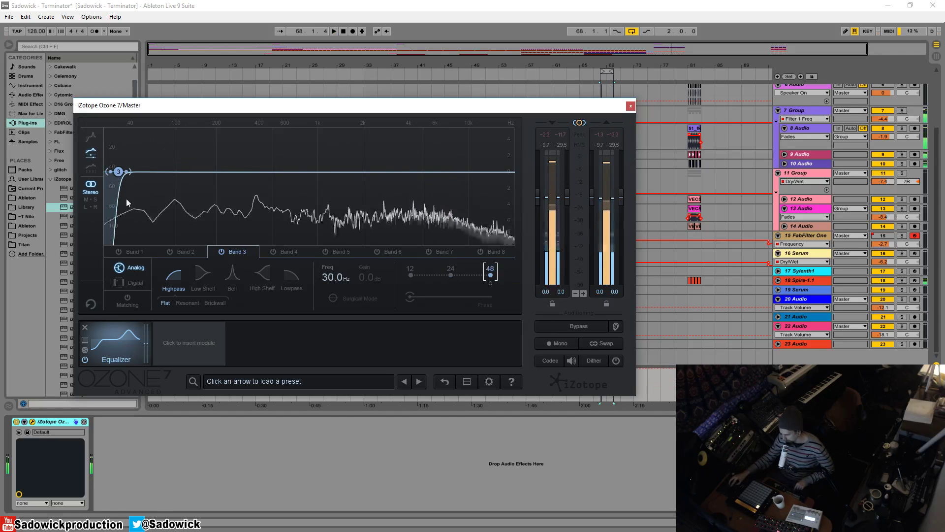
pyautogui.press('space')
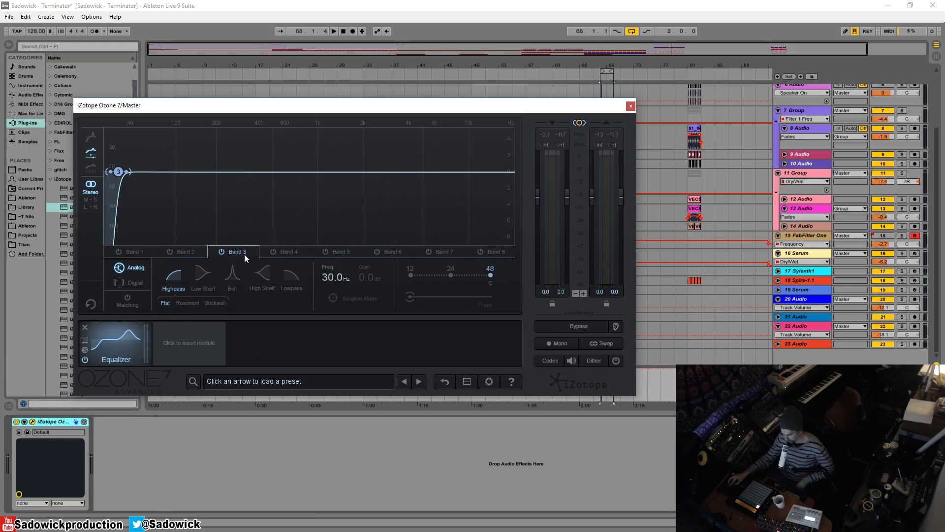
# Step: Re-enable band 5 and try moving its bell, undoing the move
pyautogui.click(325, 251)
pyautogui.click(342, 251)
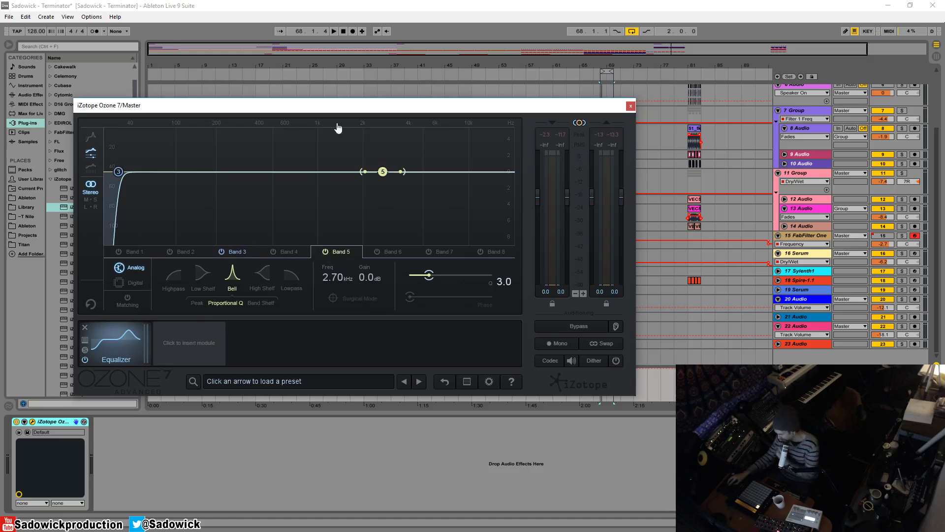
pyautogui.moveTo(383, 172); pyautogui.dragTo(362, 171)
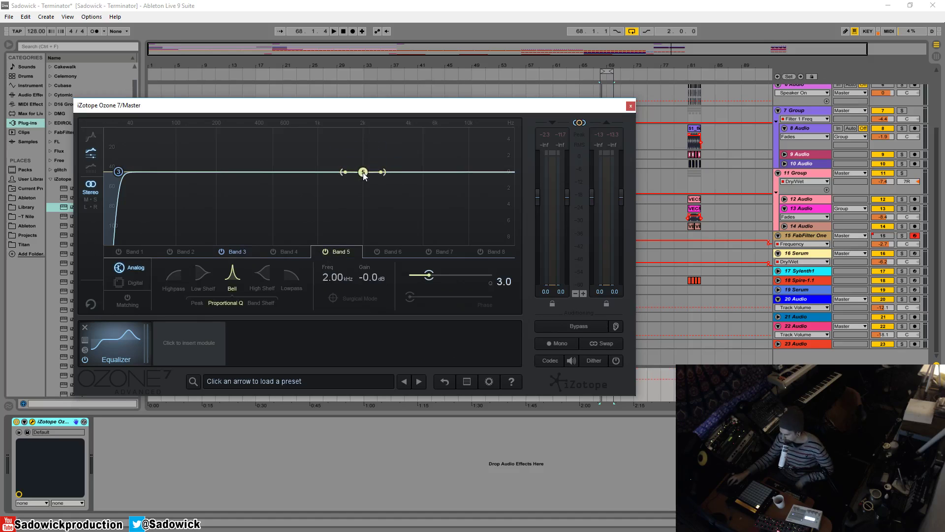
pyautogui.hotkey('ctrl', 'z')
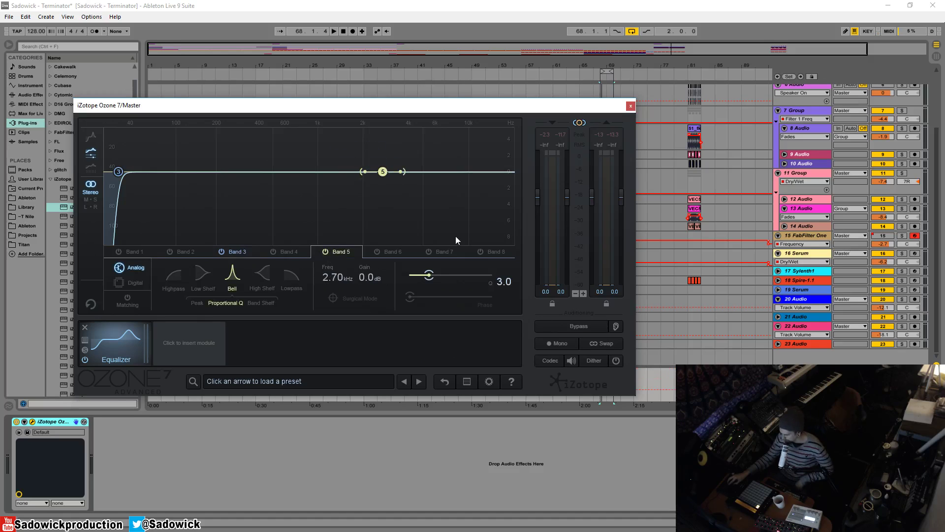
# Step: Make band 5 a Resonant High Shelf around 1.06 kHz
pyautogui.click(264, 274)
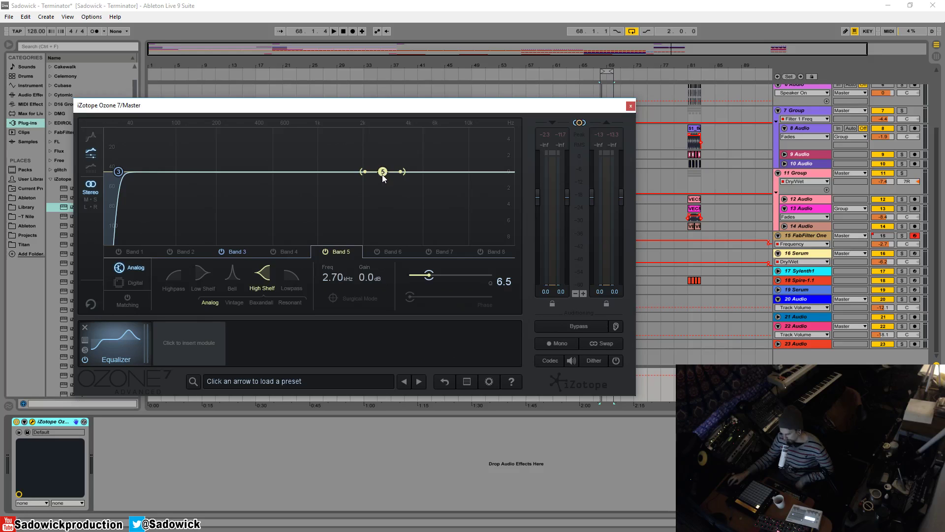
pyautogui.moveTo(383, 173); pyautogui.dragTo(323, 168)
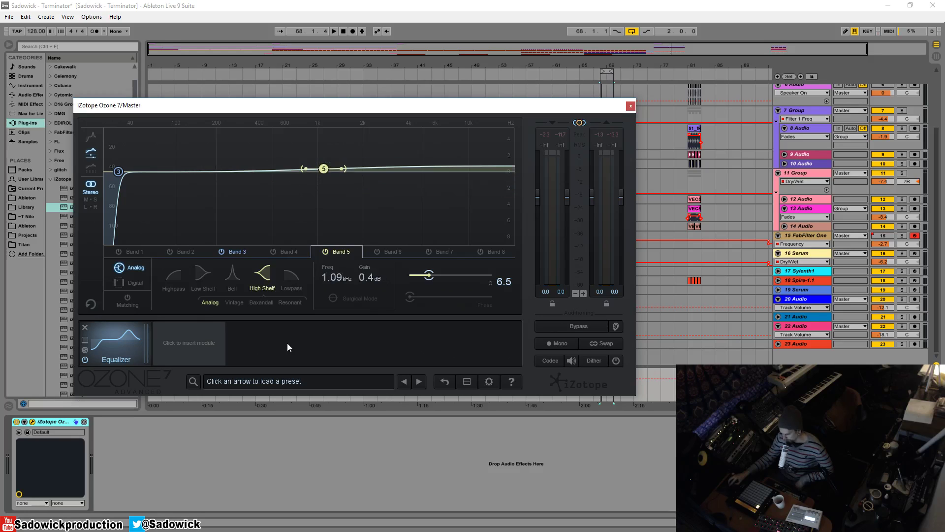
pyautogui.click(286, 303)
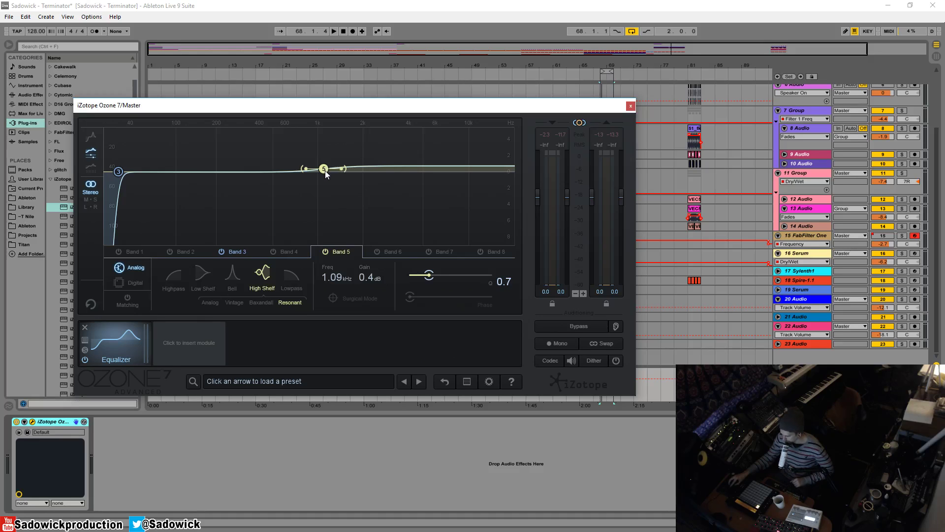
# Step: Experiment with band 5's shelf gain and frequency, ending at 905 Hz, -0.9 dB, Q 1.8
pyautogui.moveTo(325, 170)
pyautogui.moveTo(325, 170); pyautogui.dragTo(306, 157)
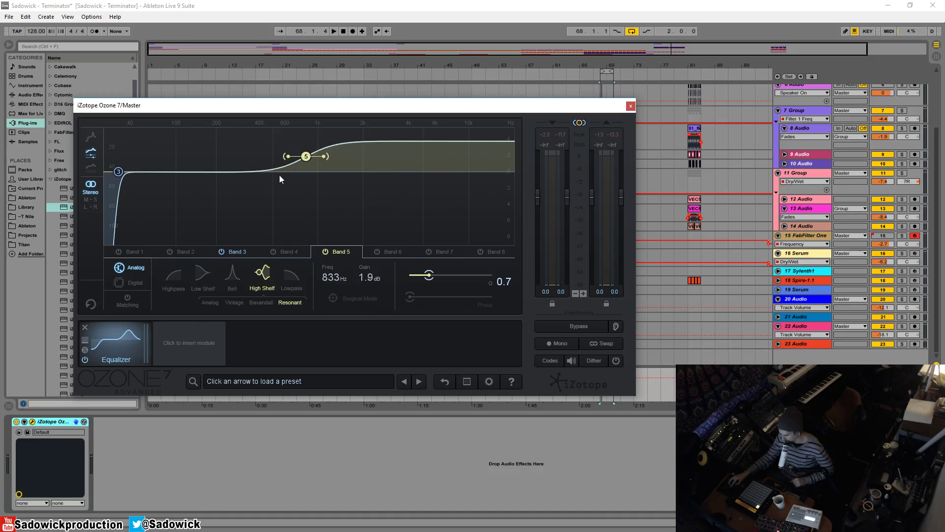
pyautogui.moveTo(306, 157); pyautogui.dragTo(300, 179)
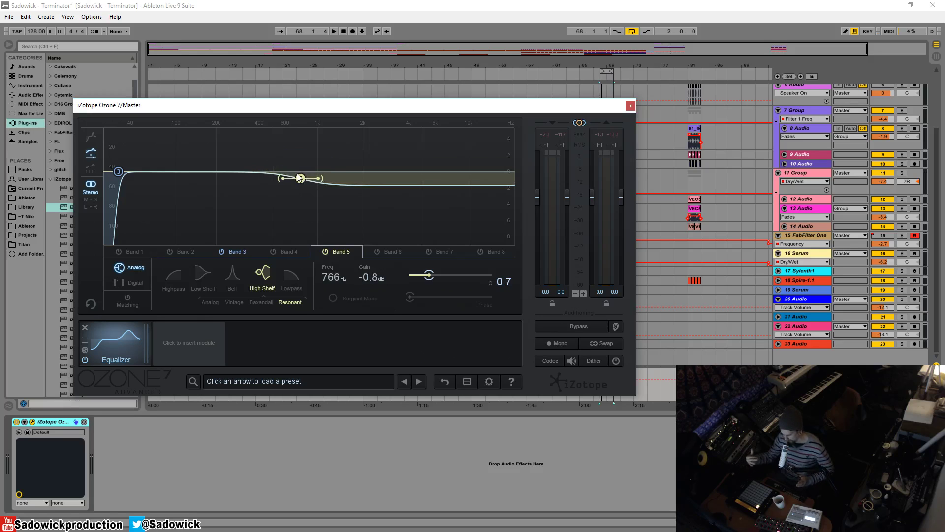
pyautogui.moveTo(300, 178)
pyautogui.mouseDown()
pyautogui.moveTo(316, 171)
pyautogui.moveTo(301, 170)
pyautogui.moveTo(301, 188)
pyautogui.moveTo(302, 177)
pyautogui.moveTo(313, 178)
pyautogui.mouseUp()
pyautogui.press('space')
pyautogui.press('space')
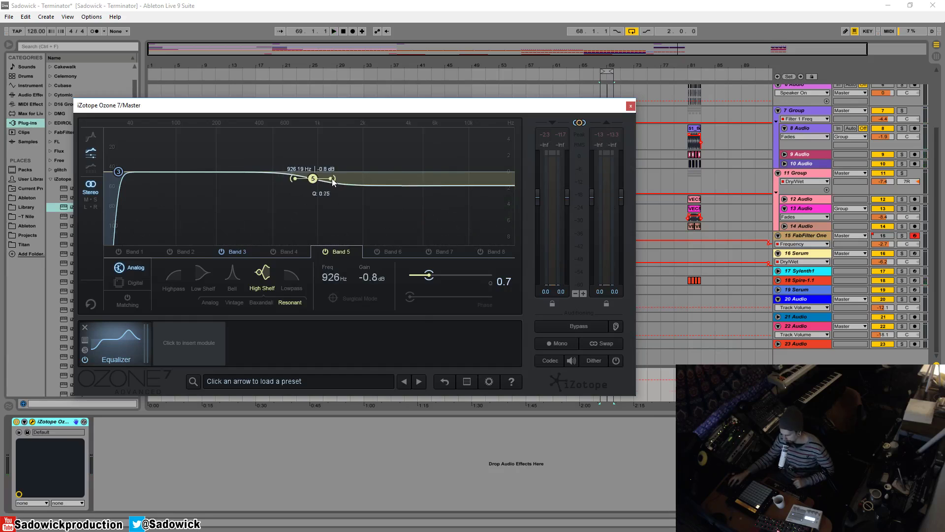
pyautogui.moveTo(332, 179); pyautogui.dragTo(312, 181)
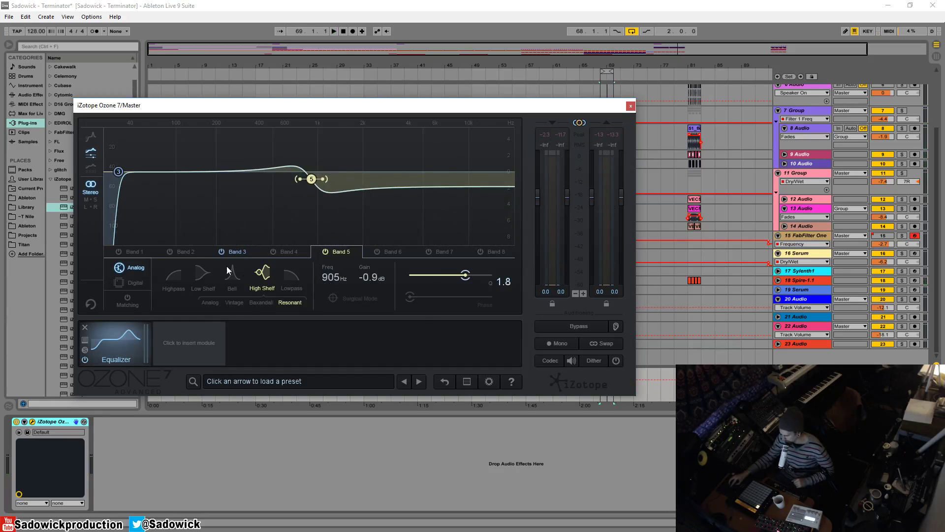
# Step: Change band 5 to a lowpass at about 1.07 kHz with a 12 dB/oct slope
pyautogui.click(291, 277)
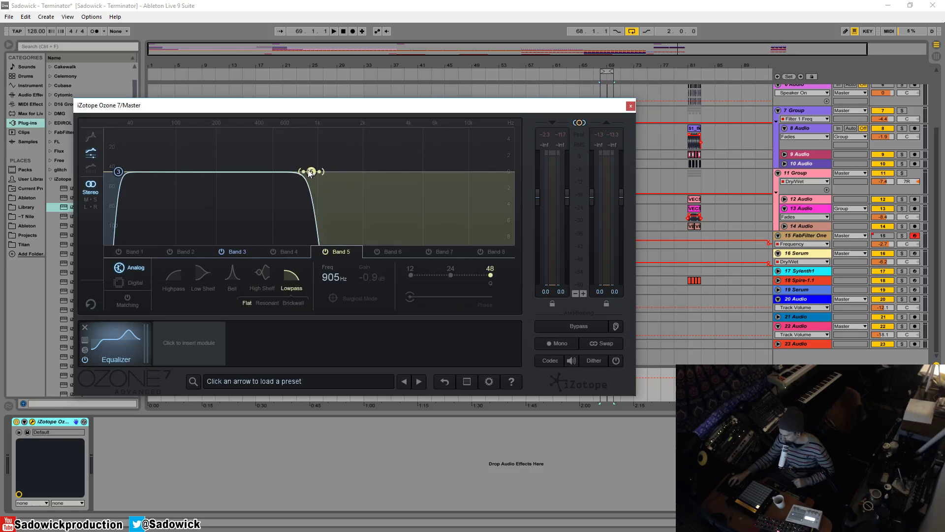
pyautogui.moveTo(312, 171)
pyautogui.mouseDown()
pyautogui.moveTo(346, 173)
pyautogui.moveTo(313, 172)
pyautogui.mouseUp()
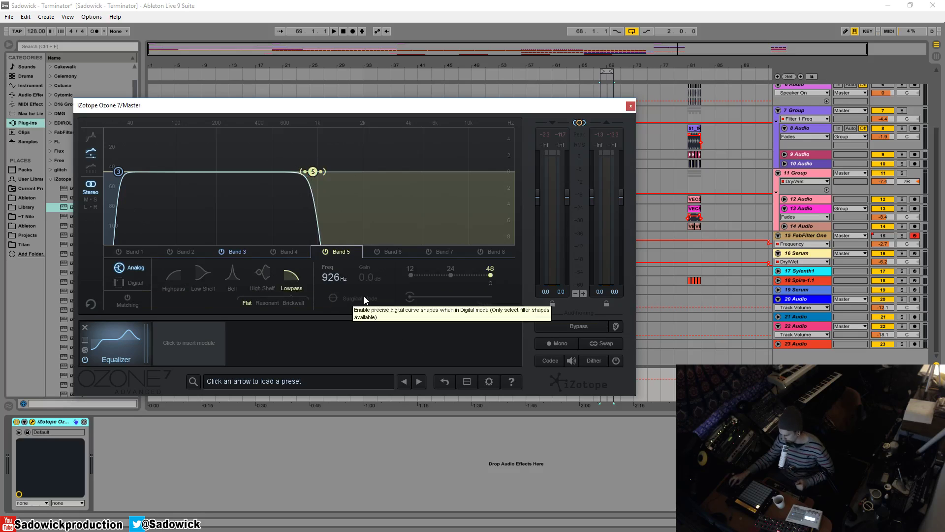
pyautogui.moveTo(314, 171); pyautogui.dragTo(323, 171)
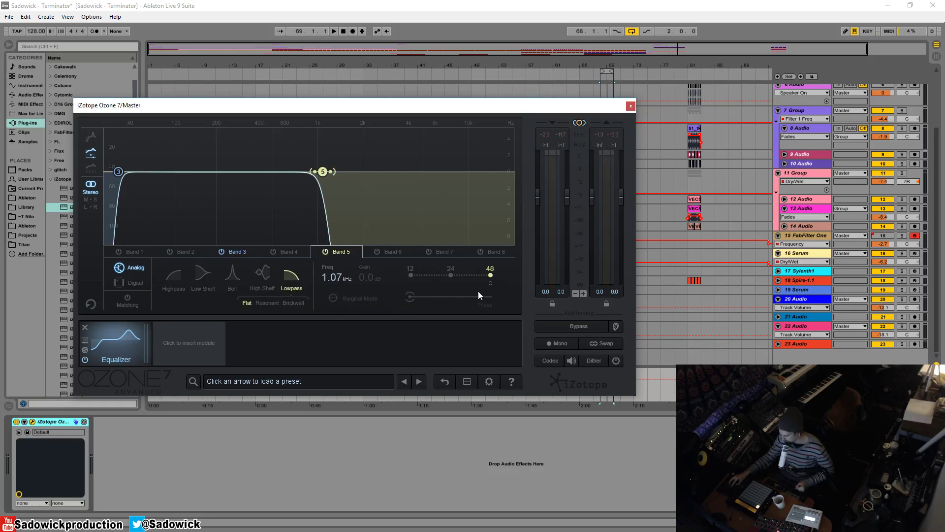
pyautogui.click(411, 274)
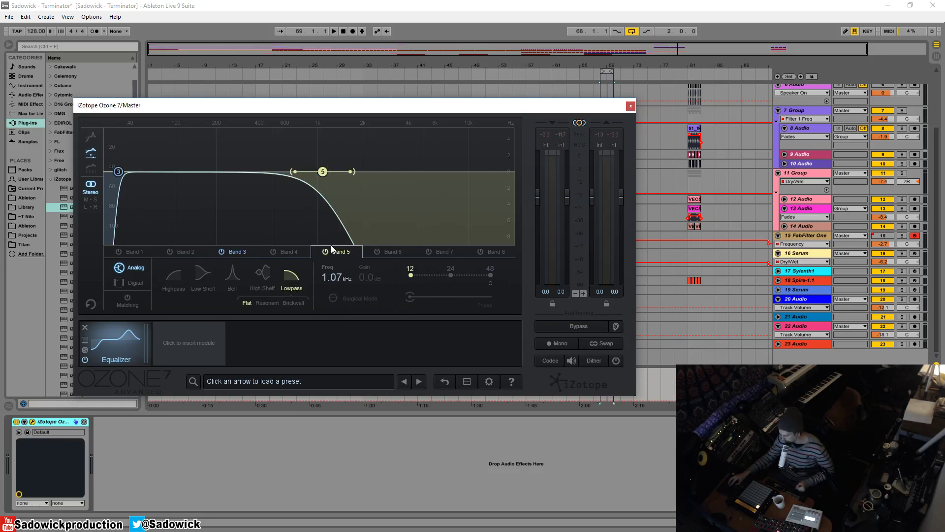
# Step: Sweep band 5's lowpass cutoff from 327 Hz up to about 3.6 kHz and adjust the curve
pyautogui.moveTo(323, 172); pyautogui.dragTo(246, 171)
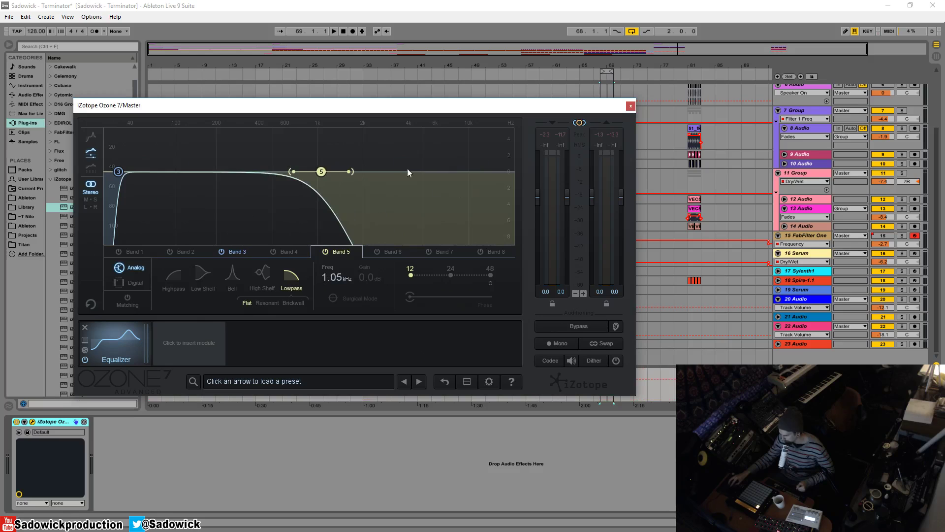
pyautogui.moveTo(322, 174); pyautogui.dragTo(421, 172)
pyautogui.doubleClick(422, 172)
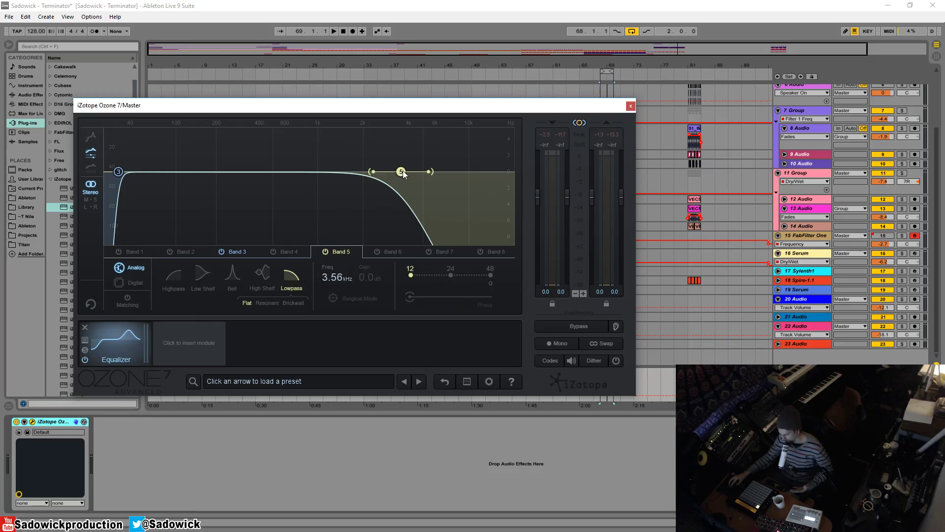
# Step: Make band 5's lowpass Resonant around 1.67 kHz with a softened peak
pyautogui.moveTo(401, 173); pyautogui.dragTo(351, 172)
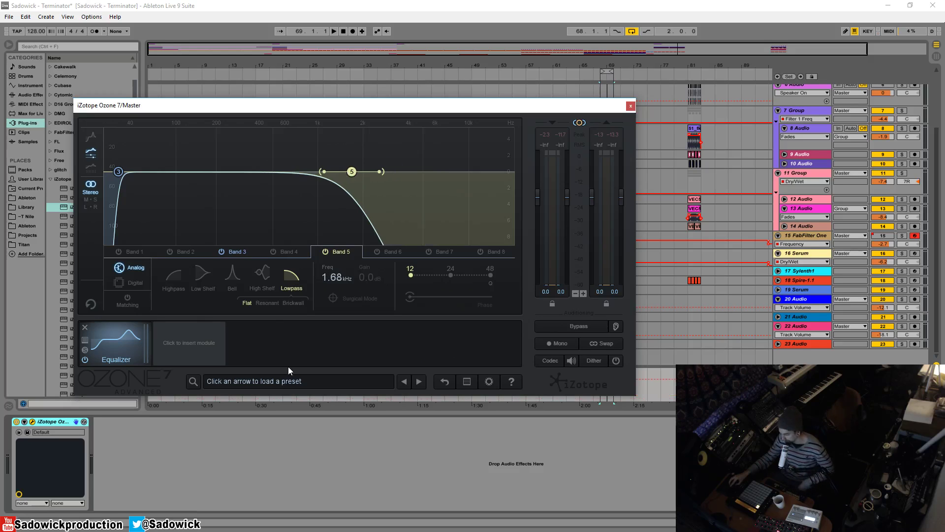
pyautogui.click(267, 303)
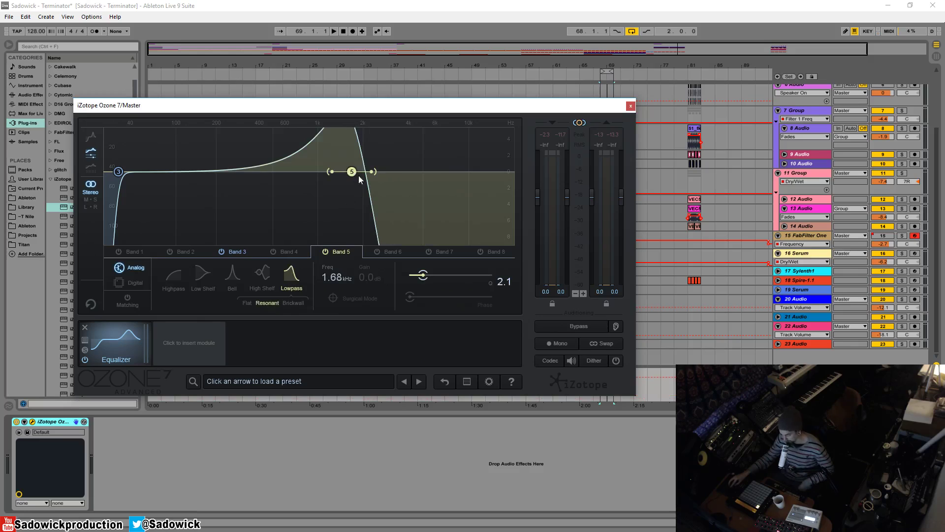
pyautogui.moveTo(372, 171); pyautogui.dragTo(359, 172)
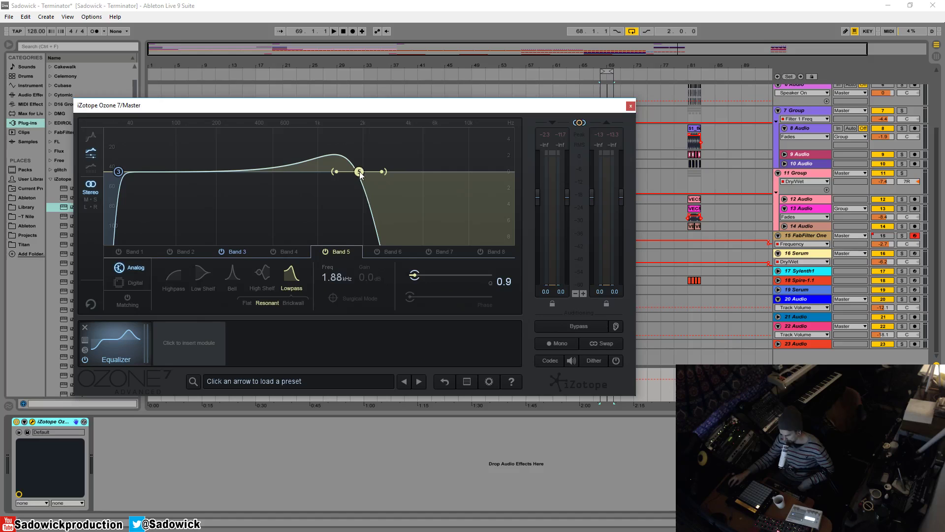
pyautogui.moveTo(359, 172); pyautogui.dragTo(351, 173)
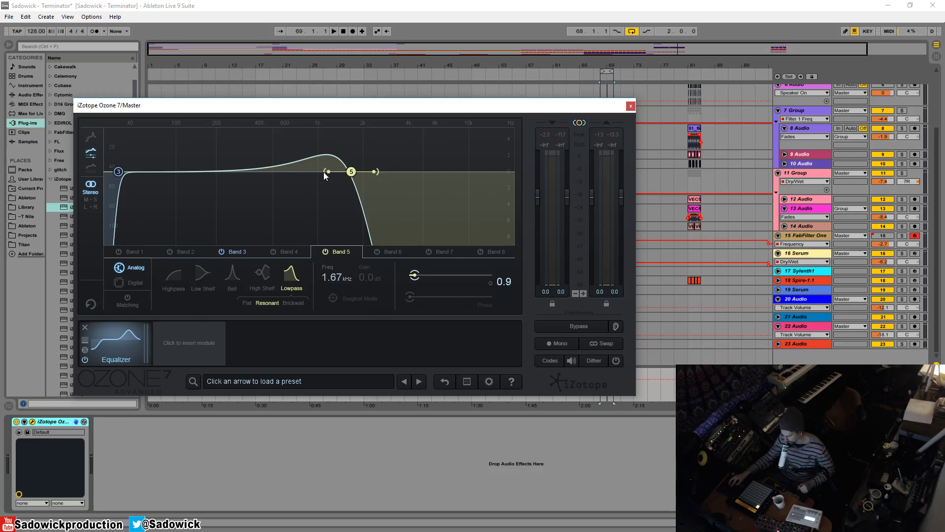
# Step: Settle band 5's Q at 0.9 and set the lowpass cutoff to 4.80 kHz while listening
pyautogui.moveTo(324, 172); pyautogui.dragTo(437, 172)
pyautogui.press('space')
pyautogui.press('space')
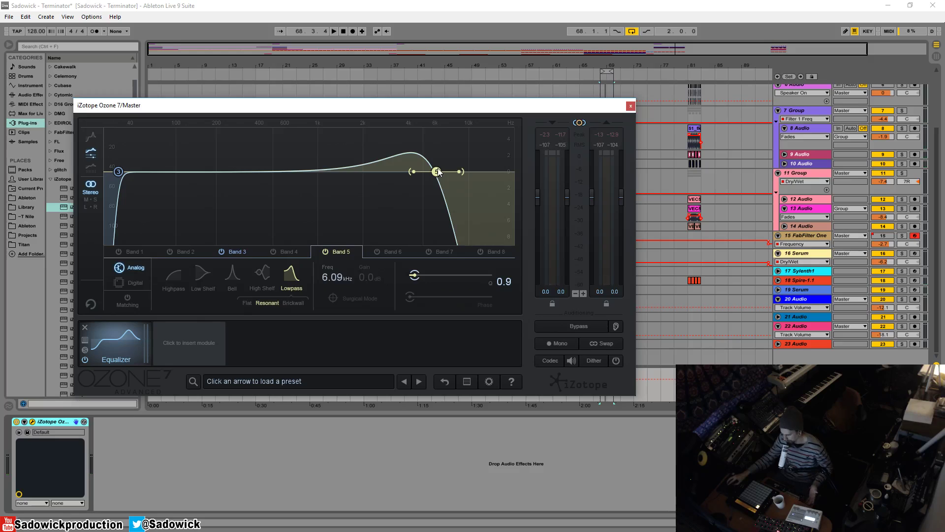
pyautogui.moveTo(438, 172); pyautogui.dragTo(422, 174)
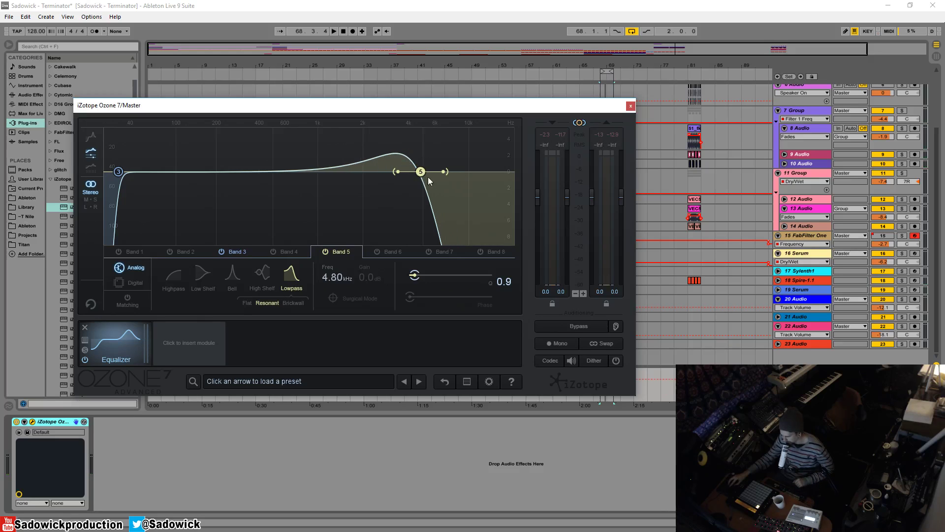
# Step: Switch band 5 to a Brickwall lowpass and sweep its cutoff, finishing at 19.1 kHz
pyautogui.click(295, 303)
pyautogui.moveTo(421, 172); pyautogui.dragTo(296, 173)
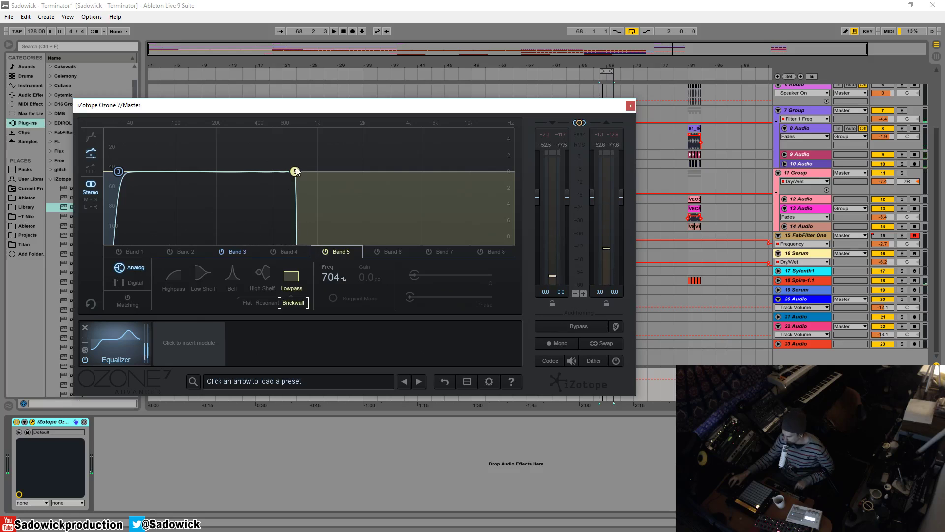
pyautogui.moveTo(297, 171); pyautogui.dragTo(296, 172)
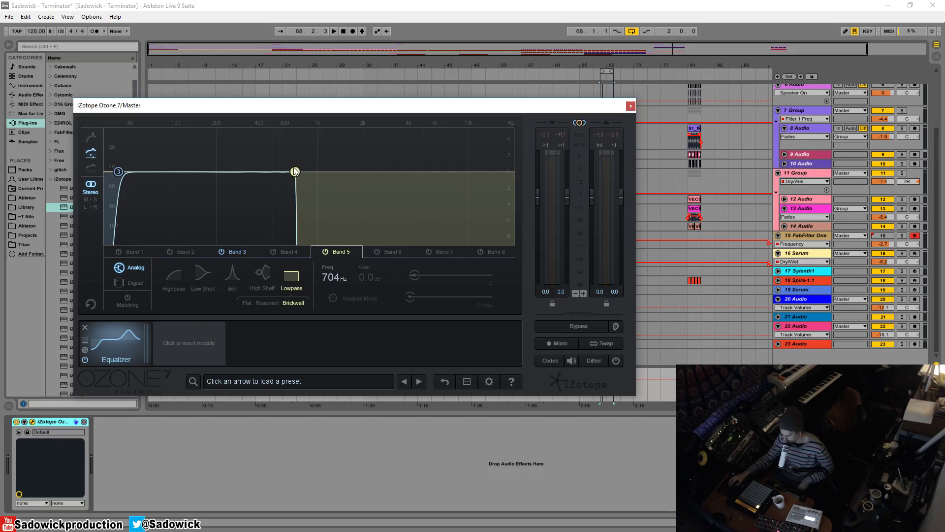
pyautogui.moveTo(295, 172); pyautogui.dragTo(513, 179)
pyautogui.moveTo(514, 176)
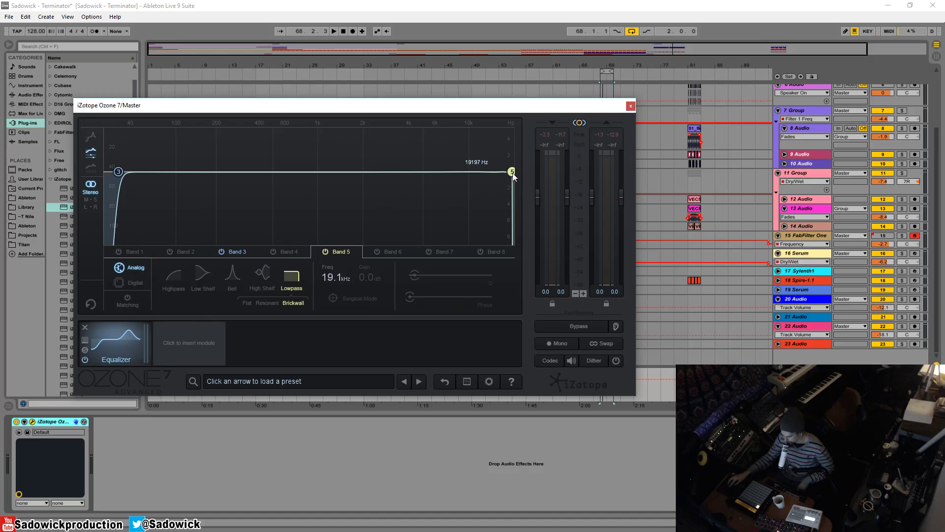
# Step: Compare Brickwall and Resonant slopes on band 3's 30 Hz highpass, then return it to Flat
pyautogui.click(119, 172)
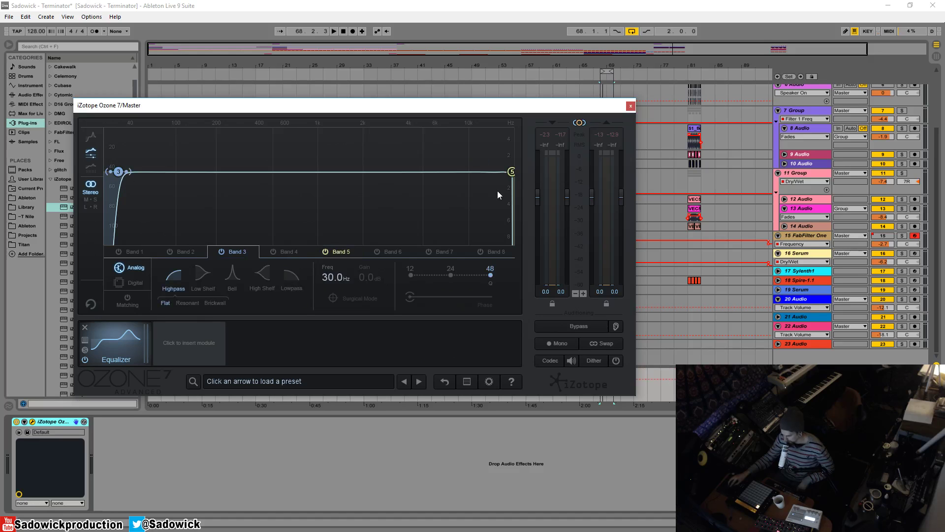
pyautogui.click(514, 172)
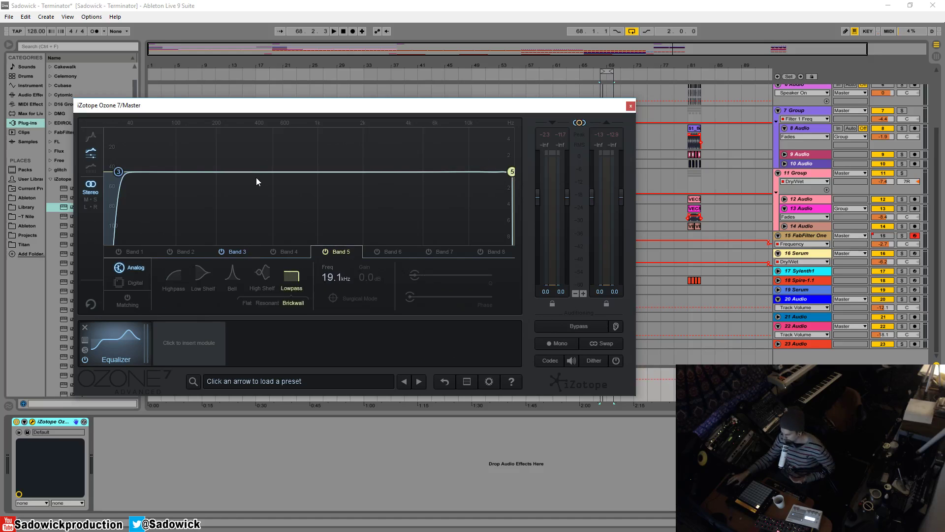
pyautogui.click(118, 172)
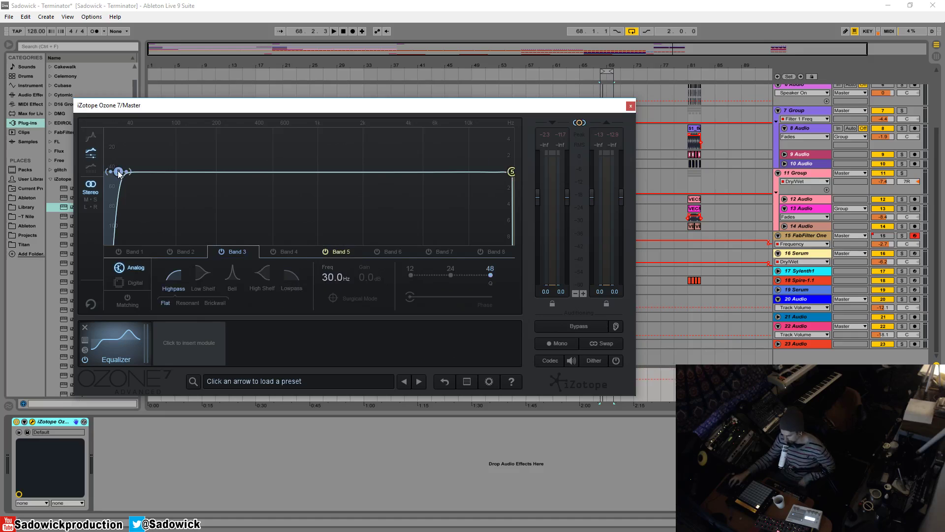
pyautogui.click(217, 303)
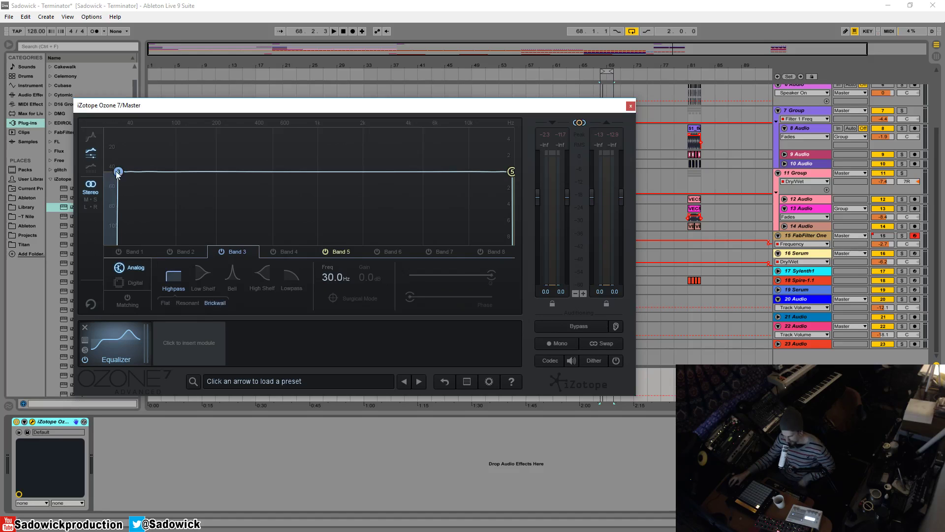
pyautogui.click(185, 303)
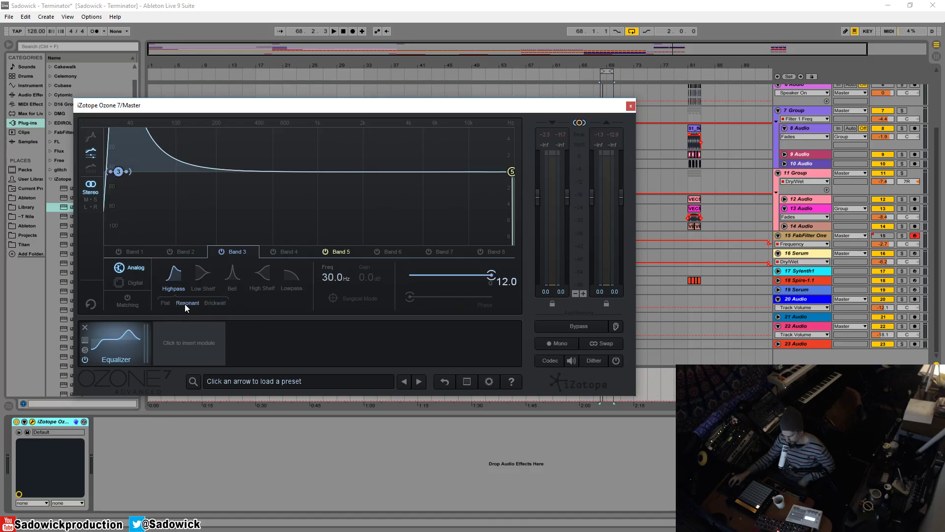
pyautogui.click(165, 303)
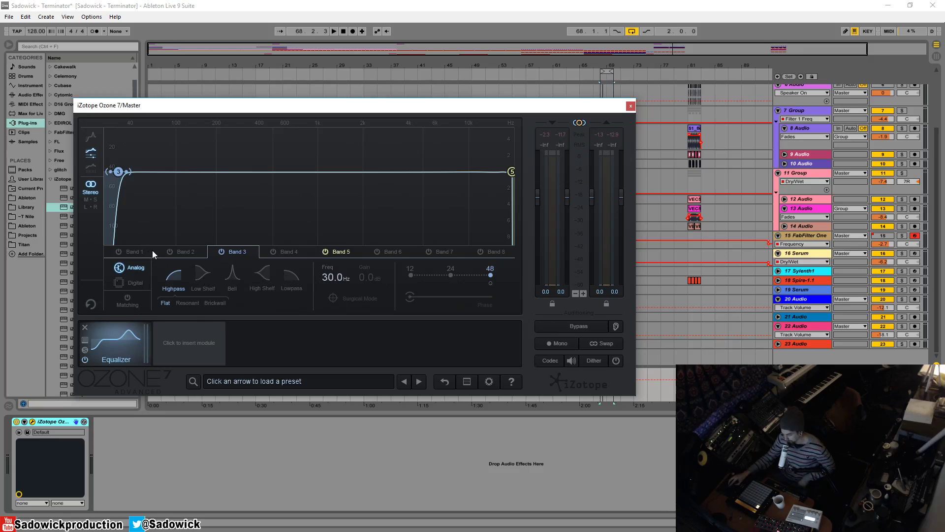
# Step: Check bands 4 and 1, then remove and re-insert the Equalizer for a flat default curve
pyautogui.click(284, 251)
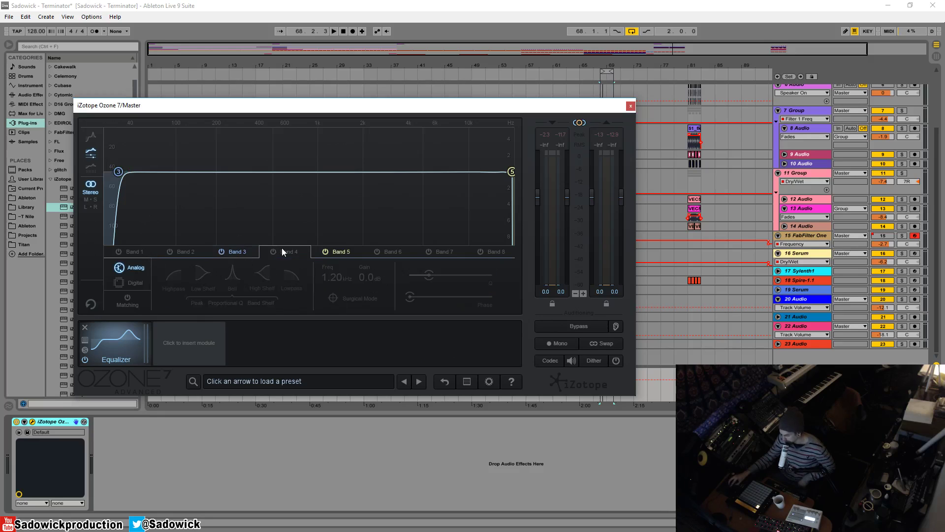
pyautogui.click(135, 252)
pyautogui.click(84, 327)
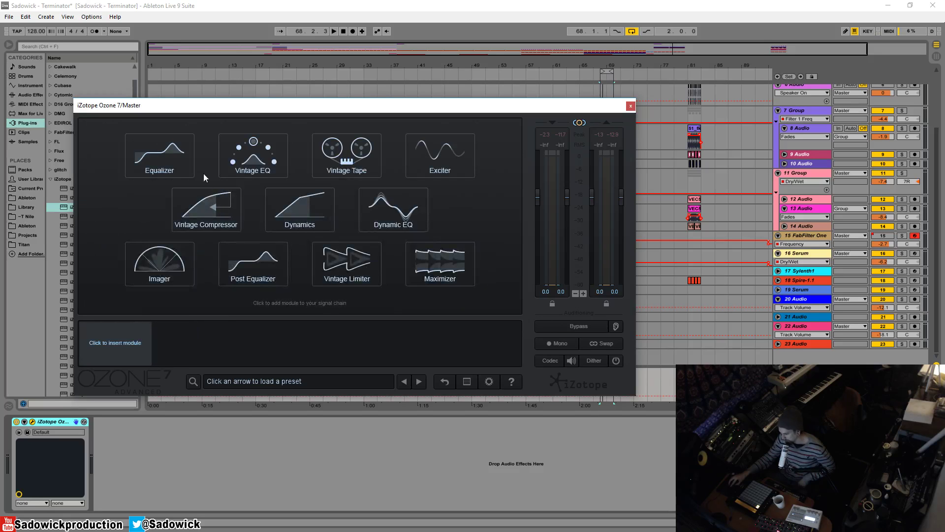
pyautogui.click(170, 161)
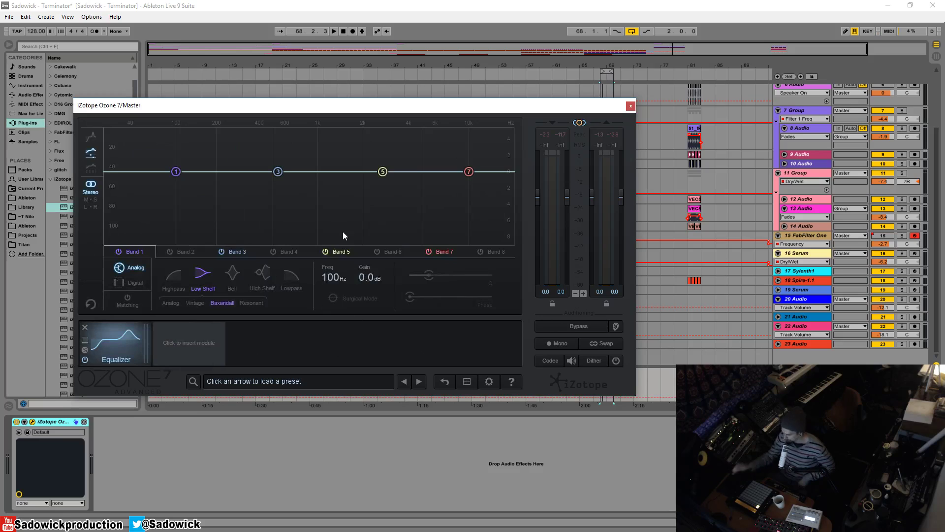
# Step: Set band 1 to Digital mode and try a steep highpass with Surgical Mode enabled
pyautogui.click(134, 283)
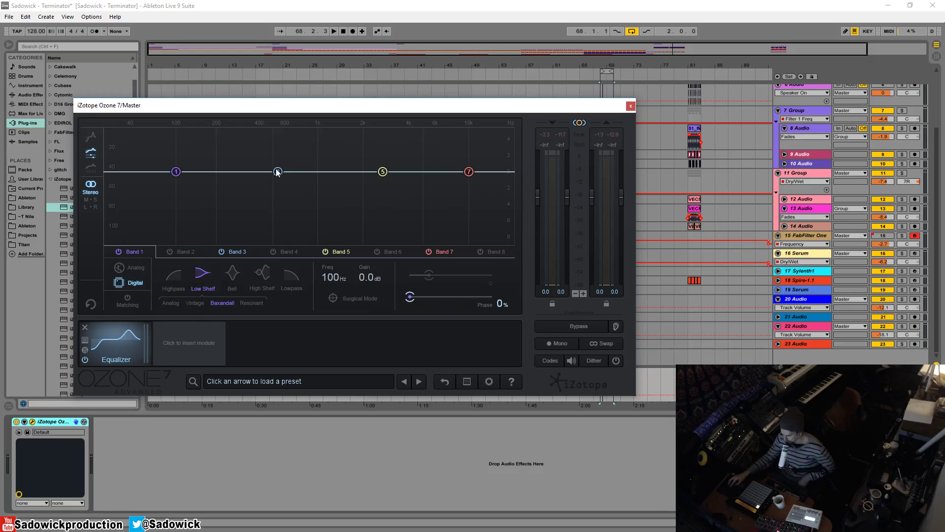
pyautogui.moveTo(176, 171); pyautogui.dragTo(199, 219)
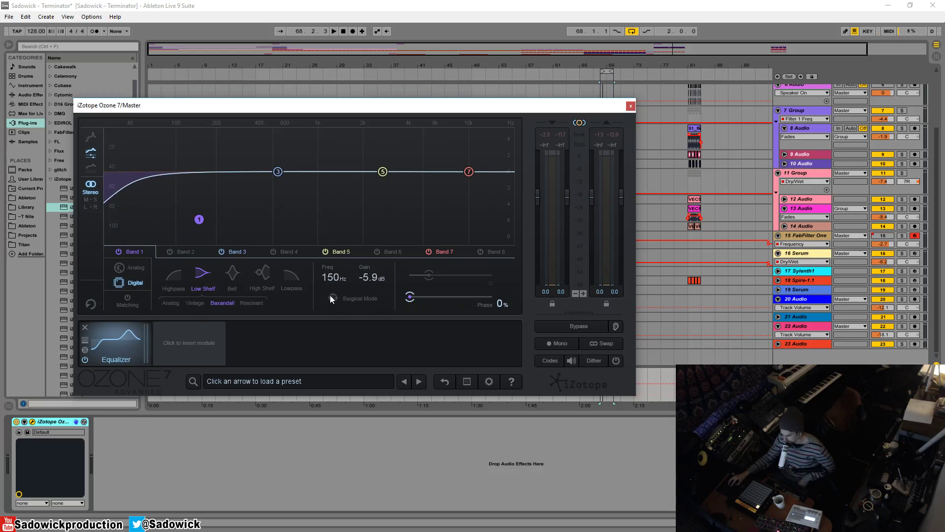
pyautogui.click(172, 273)
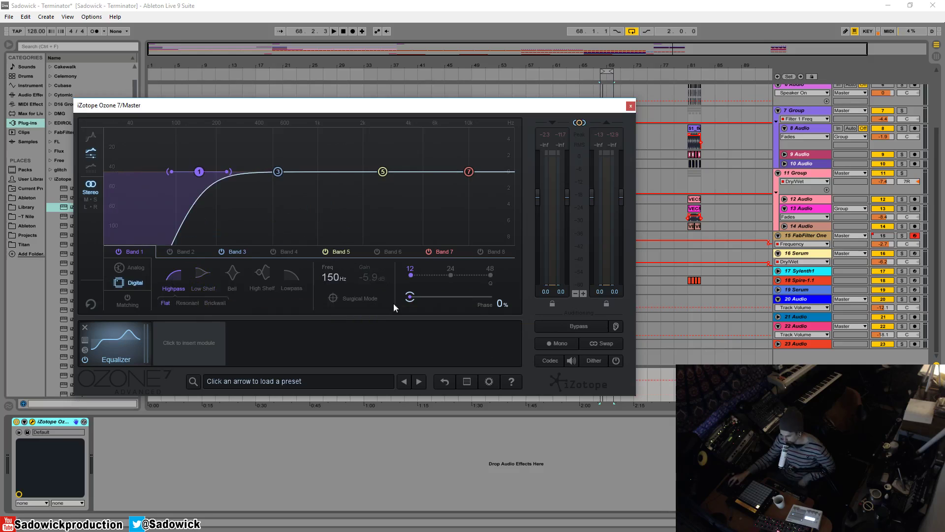
pyautogui.click(334, 300)
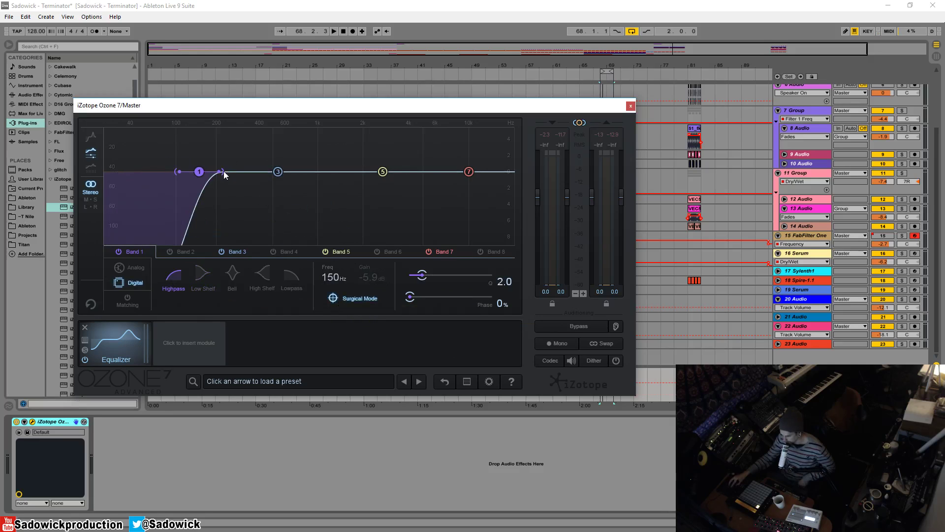
pyautogui.moveTo(228, 171); pyautogui.dragTo(218, 307)
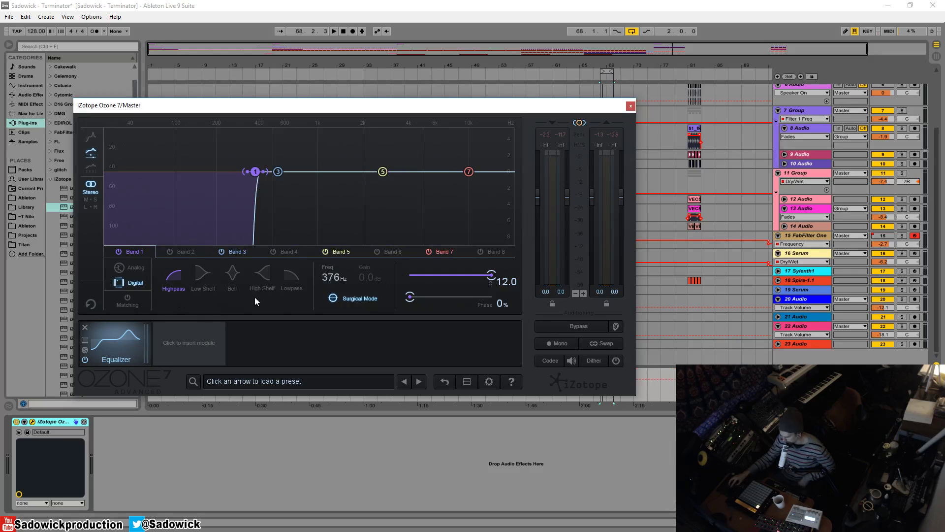
# Step: Change band 1 to a lowpass and sweep its cutoff up to about 704 Hz
pyautogui.click(202, 274)
pyautogui.click(234, 273)
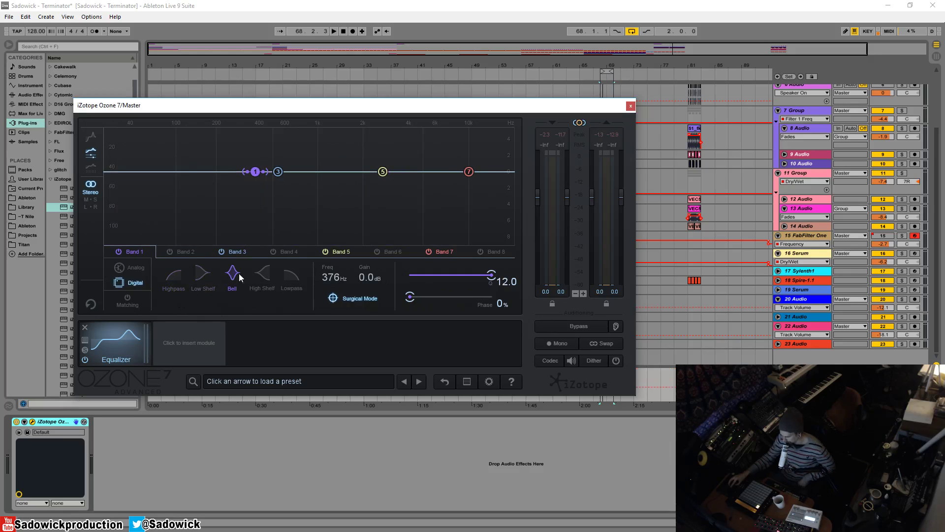
pyautogui.click(292, 274)
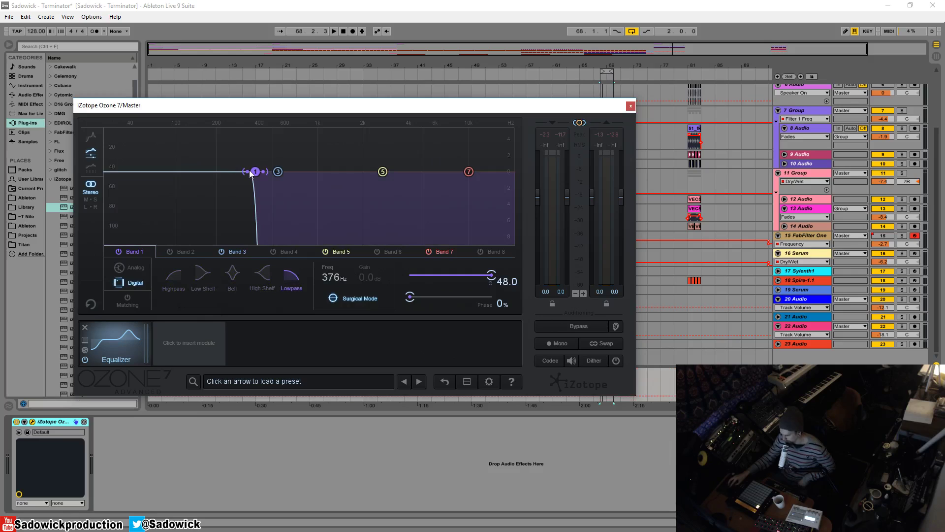
pyautogui.moveTo(255, 171); pyautogui.dragTo(227, 172)
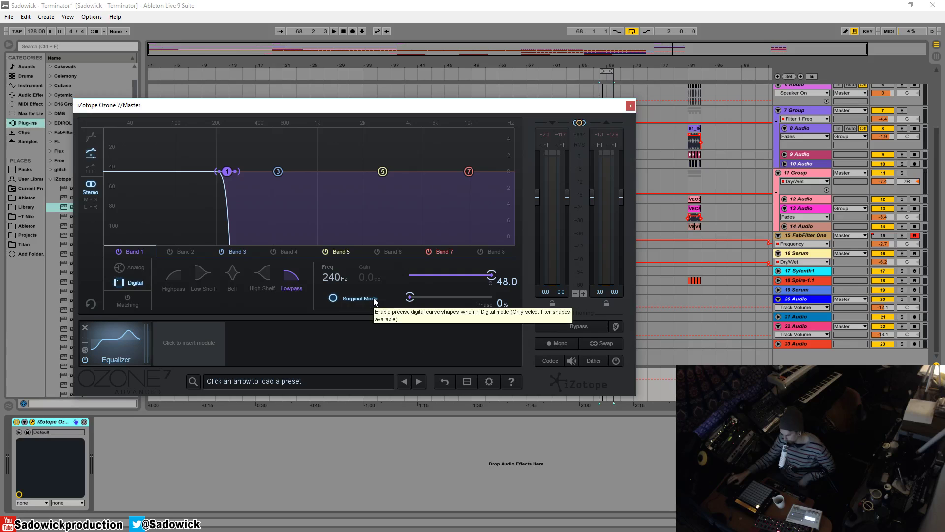
pyautogui.moveTo(231, 173); pyautogui.dragTo(246, 173)
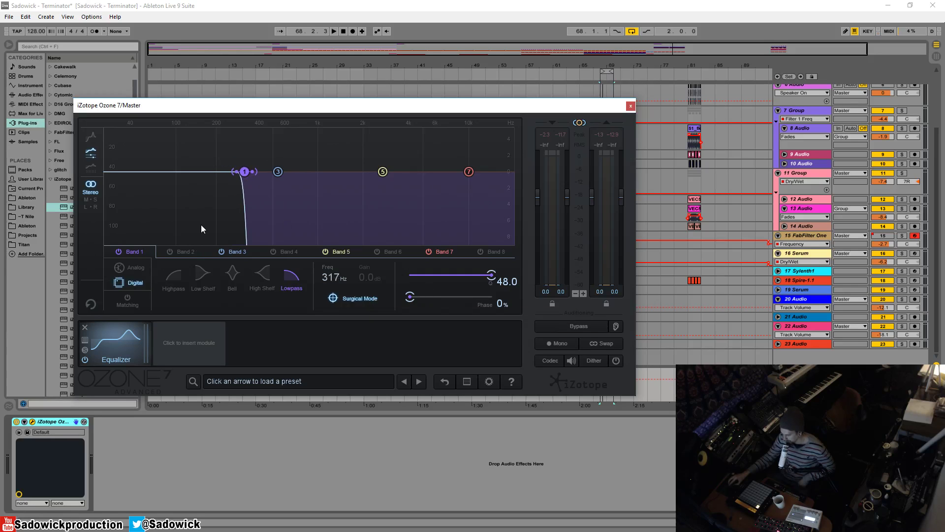
pyautogui.moveTo(244, 172); pyautogui.dragTo(295, 173)
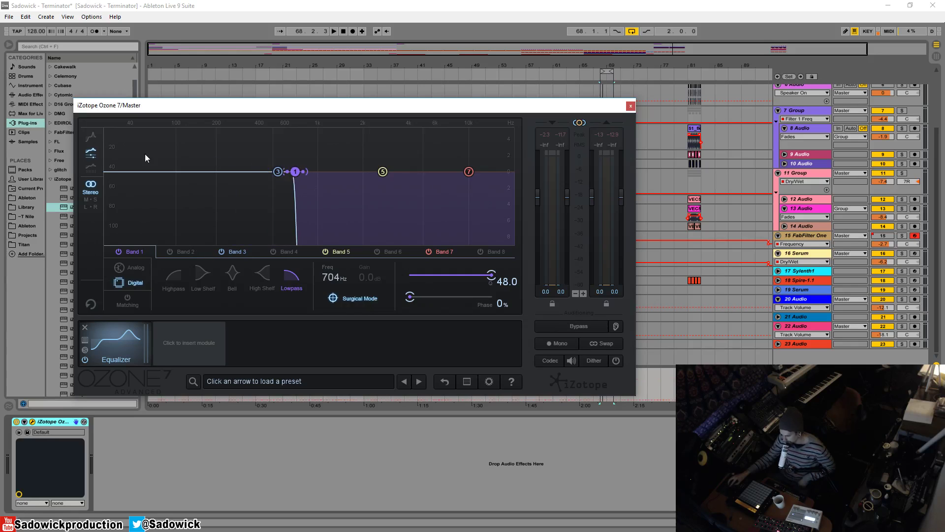
# Step: Raise band 1's lowpass toward band 5 and pull band 3 into a dip near 304 Hz, -5.2 dB
pyautogui.click(91, 135)
pyautogui.moveTo(293, 192); pyautogui.dragTo(343, 210)
pyautogui.click(278, 193)
pyautogui.moveTo(280, 193); pyautogui.dragTo(234, 264)
pyautogui.rightClick(226, 229)
pyautogui.click(232, 227)
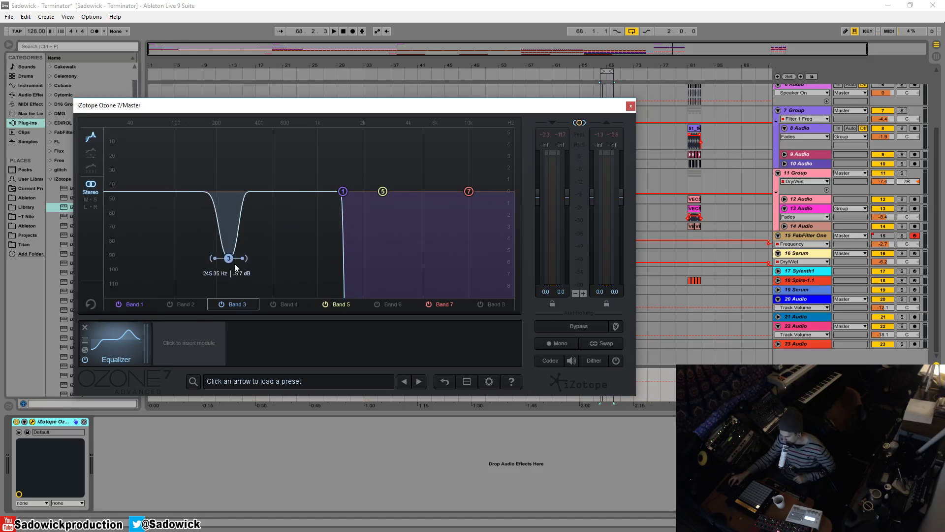
pyautogui.click(92, 151)
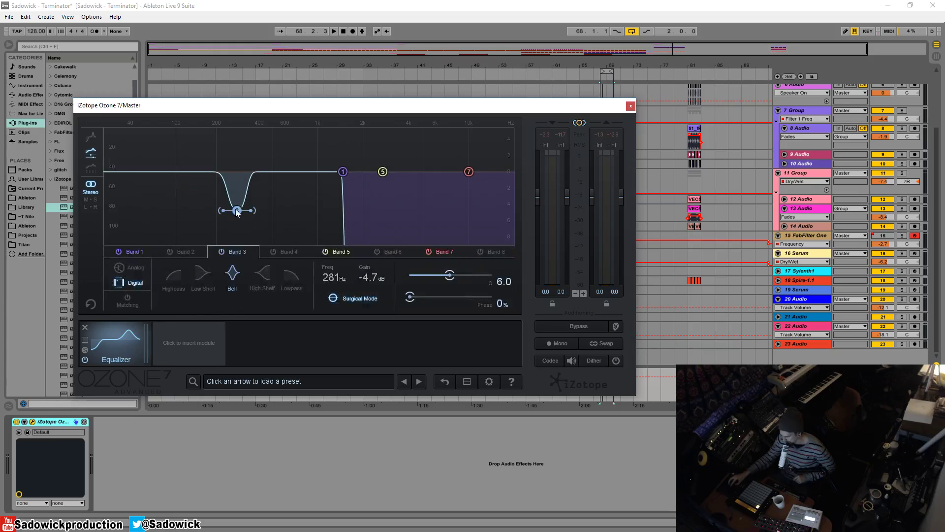
pyautogui.moveTo(237, 210); pyautogui.dragTo(242, 214)
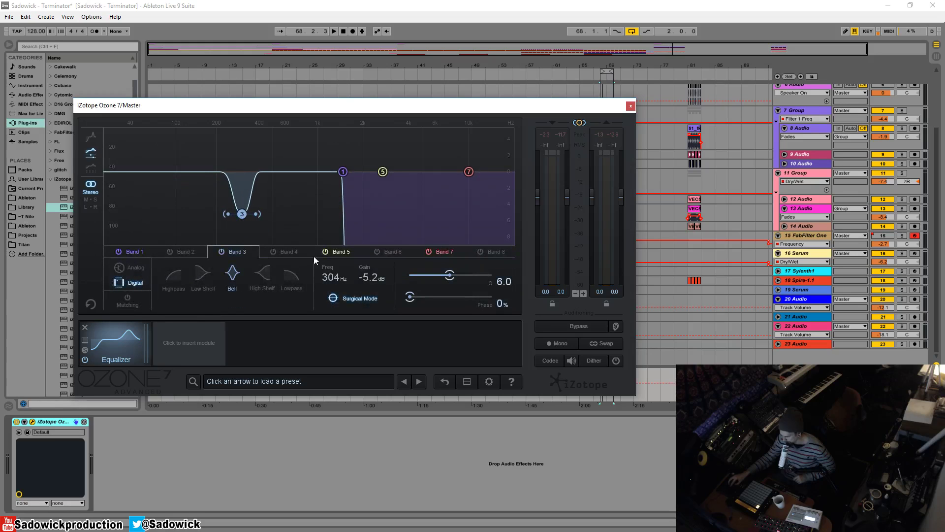
# Step: Reshape band 3's dip while comparing Surgical Mode off and on
pyautogui.click(335, 299)
pyautogui.moveTo(248, 221); pyautogui.dragTo(289, 209)
pyautogui.scroll(5, 268, 209)
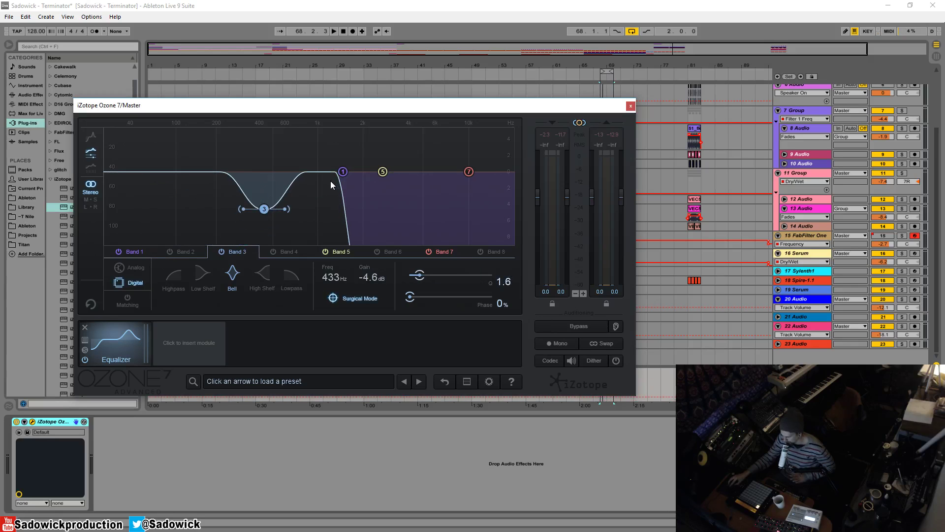
pyautogui.click(333, 299)
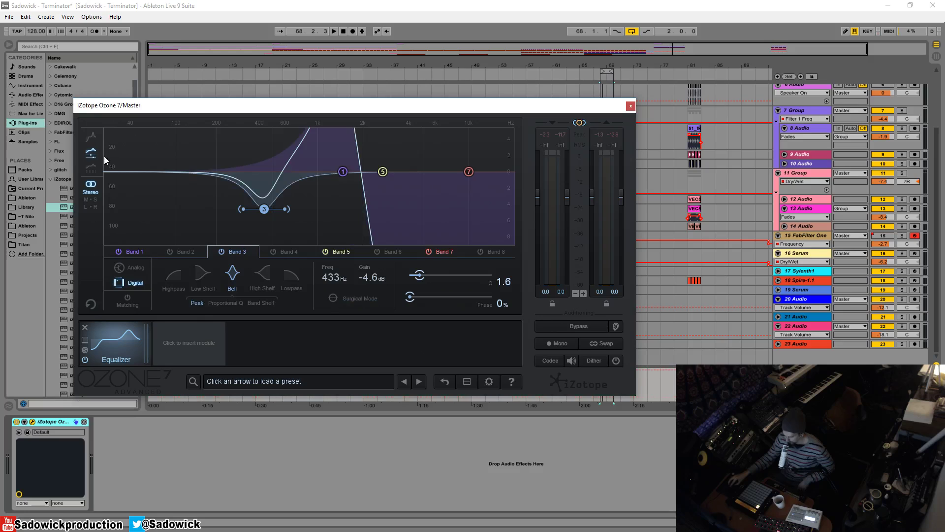
pyautogui.click(333, 297)
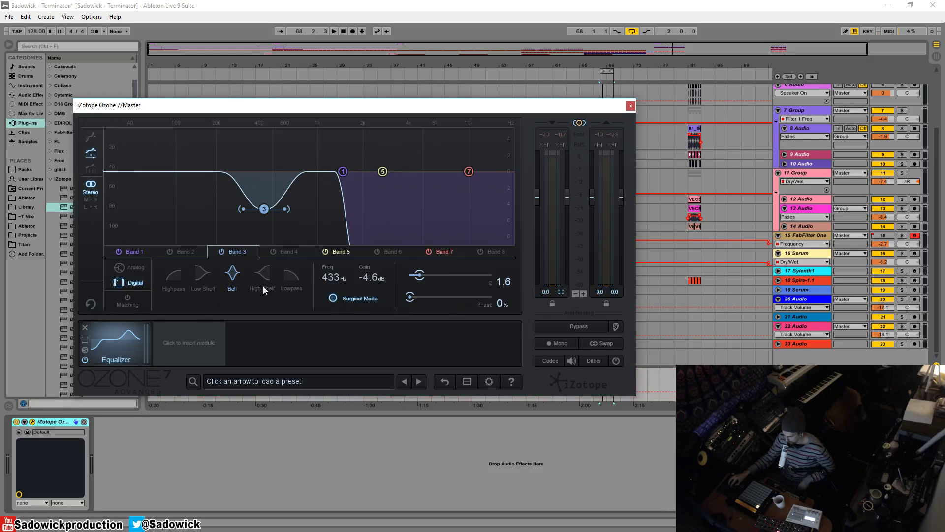
# Step: Make band 3 an Analog 433 Hz highpass and set band 1's lowpass to 1.38 kHz, Q 0.9
pyautogui.click(173, 275)
pyautogui.click(143, 267)
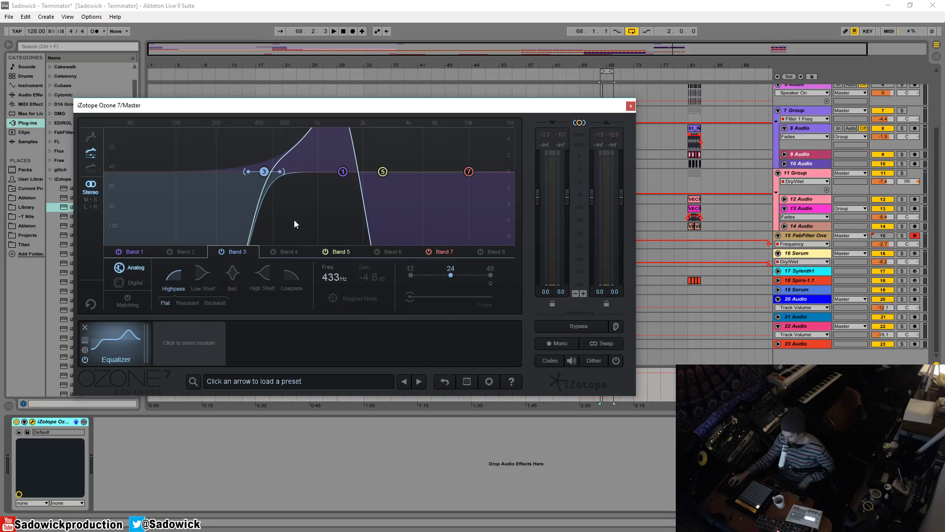
pyautogui.moveTo(344, 171); pyautogui.dragTo(341, 194)
pyautogui.scroll(-5, 385, 178)
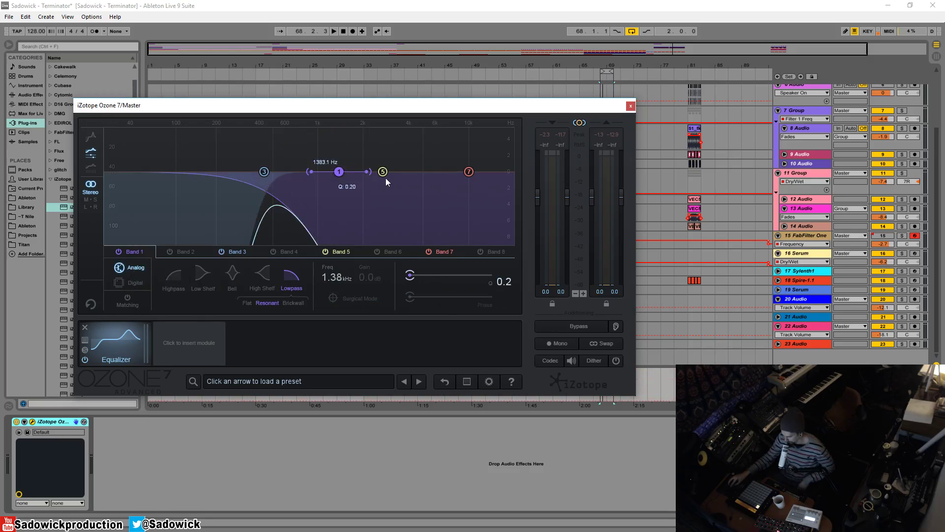
pyautogui.scroll(3, 370, 180)
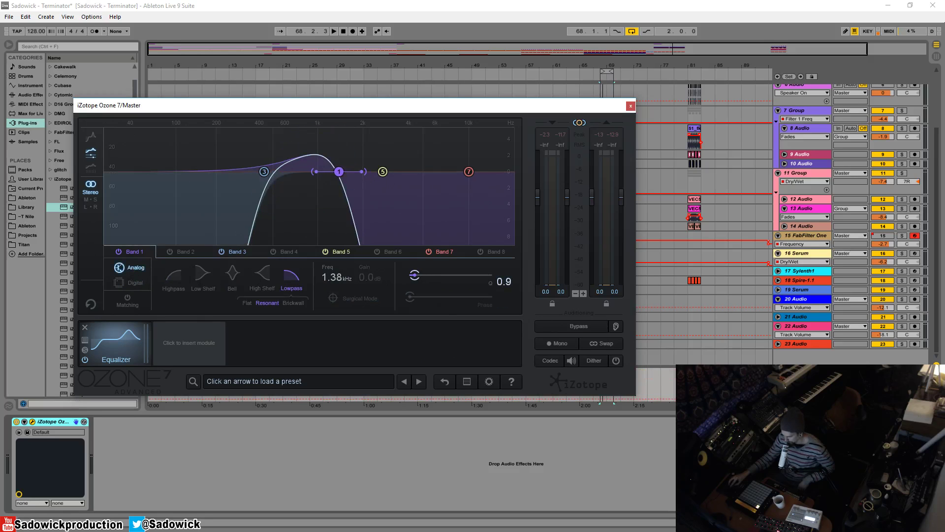
# Step: In All Bands view, set band 1 to 1828 Hz, band 5 to 3254 Hz, band 3 to 433 Hz
pyautogui.click(89, 168)
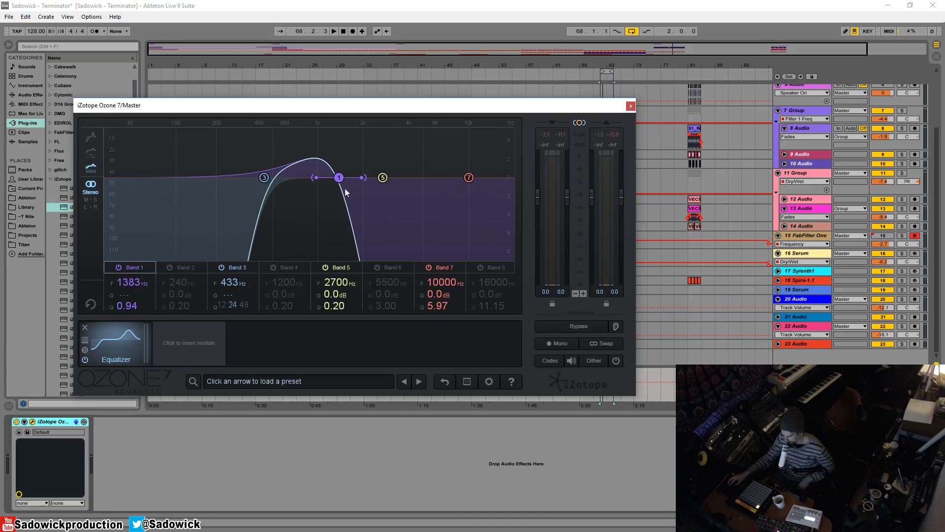
pyautogui.moveTo(344, 178); pyautogui.dragTo(362, 178)
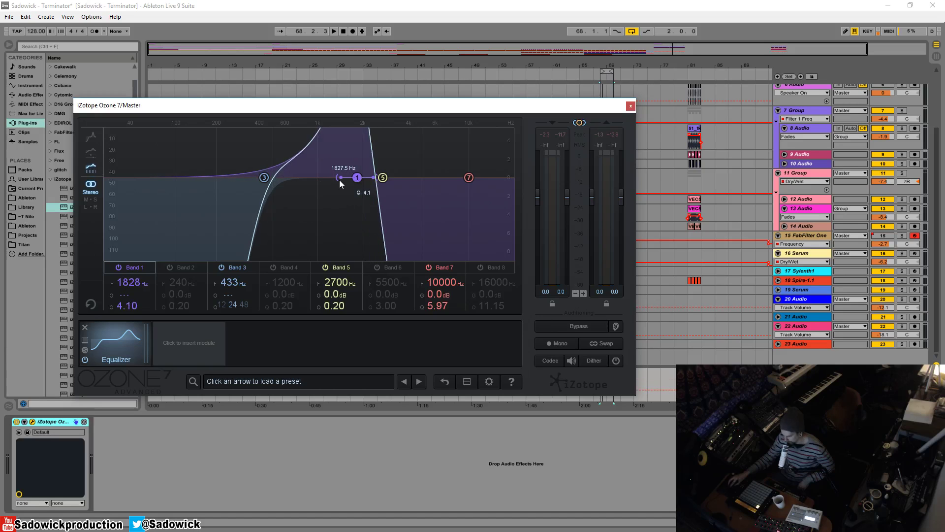
pyautogui.scroll(-3, 332, 180)
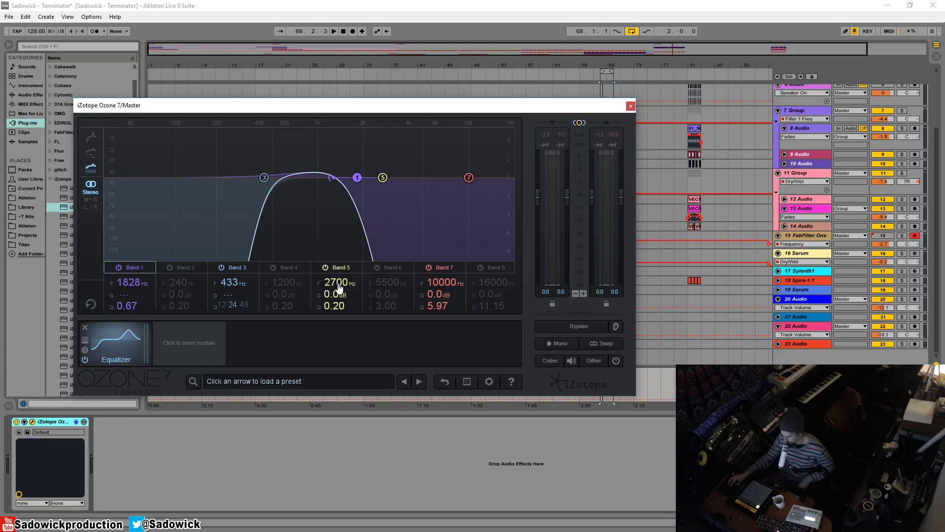
pyautogui.moveTo(337, 287)
pyautogui.mouseDown()
pyautogui.moveTo(340, 262)
pyautogui.moveTo(333, 281)
pyautogui.mouseUp()
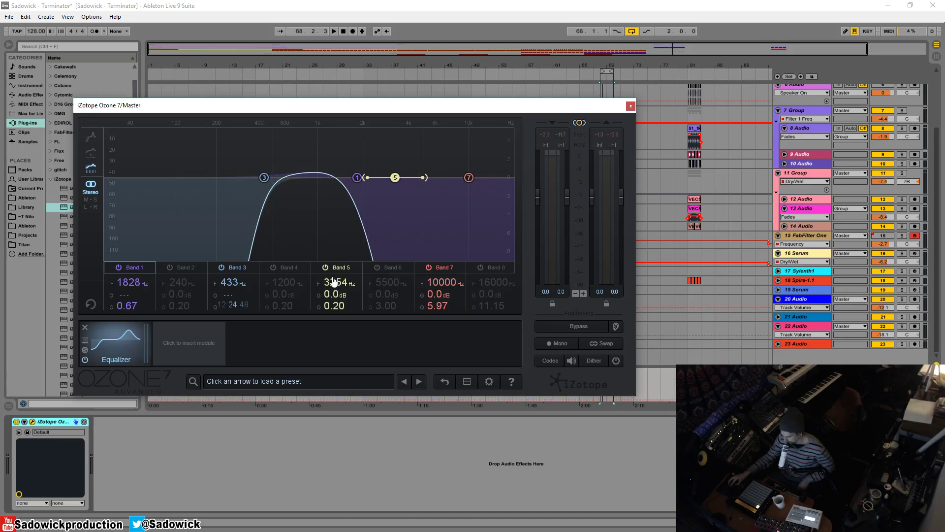
pyautogui.doubleClick(336, 281)
pyautogui.click(129, 282)
pyautogui.doubleClick(129, 282)
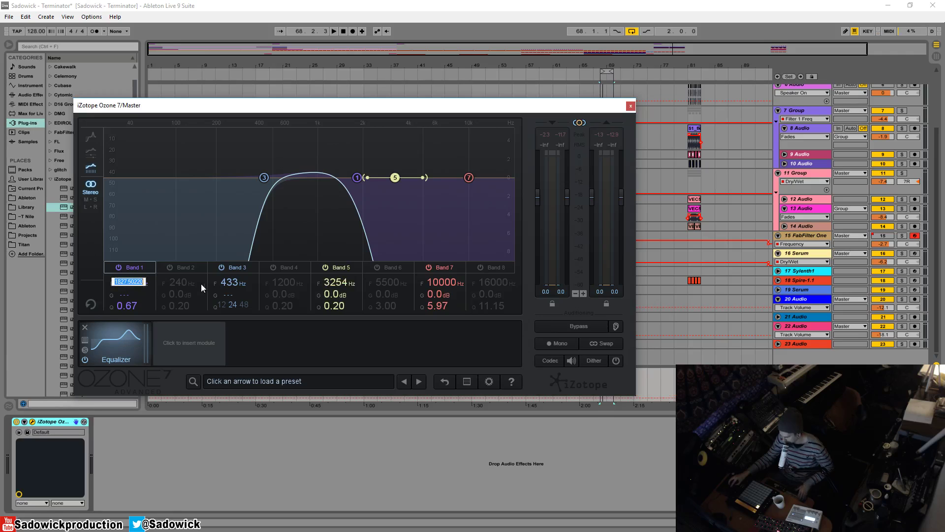
pyautogui.click(228, 282)
pyautogui.doubleClick(229, 282)
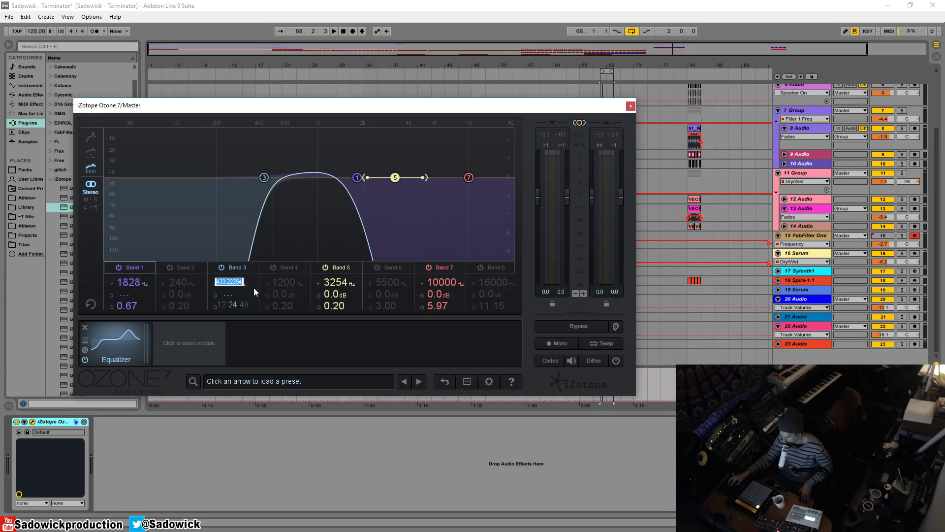
pyautogui.click(286, 282)
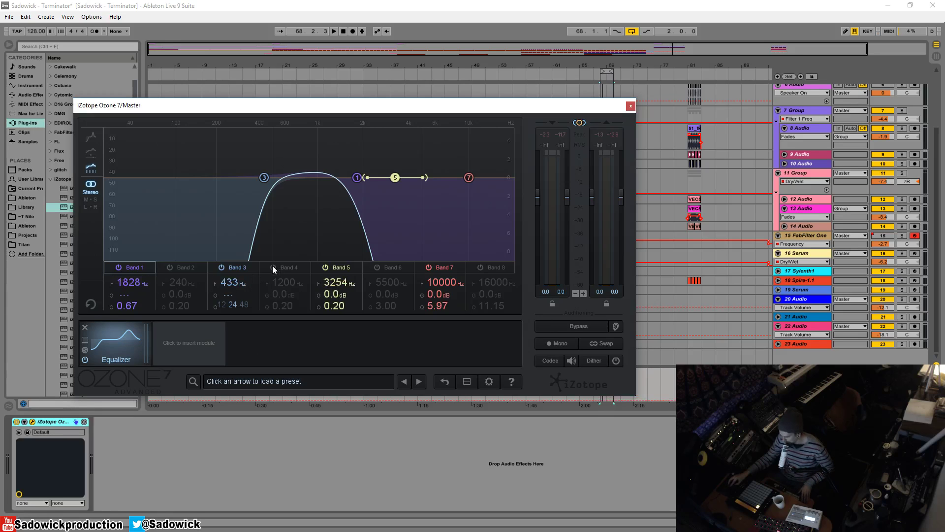
# Step: Enable band 4 and give it a 0.5 dB dip at 1254 Hz
pyautogui.click(272, 267)
pyautogui.moveTo(329, 178); pyautogui.dragTo(324, 178)
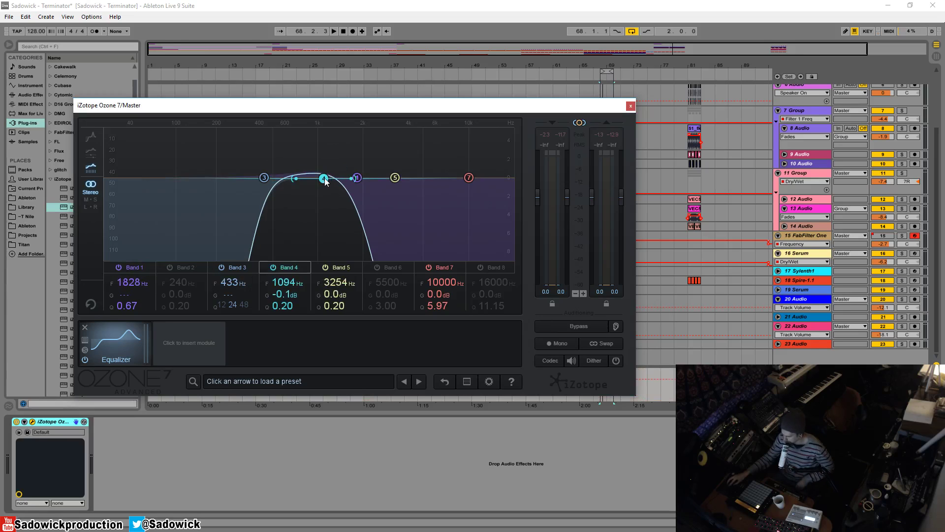
pyautogui.moveTo(323, 179); pyautogui.dragTo(334, 186)
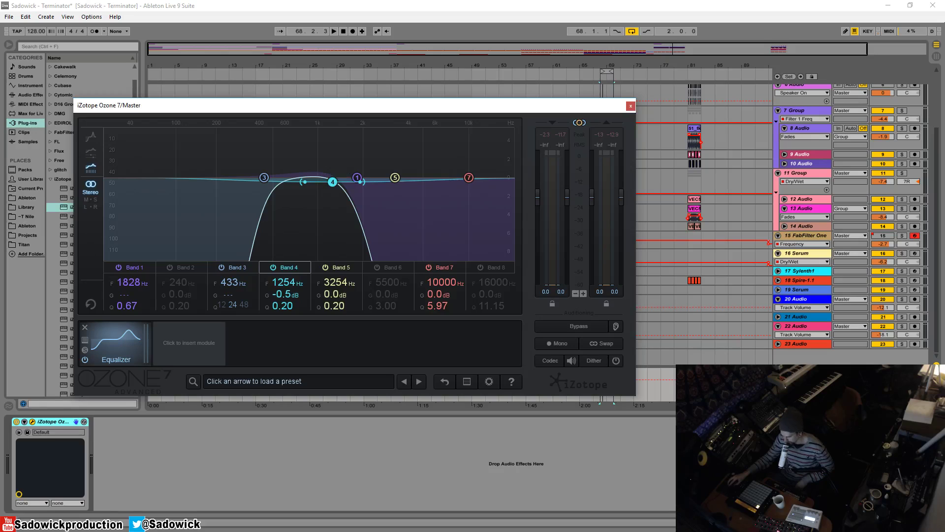